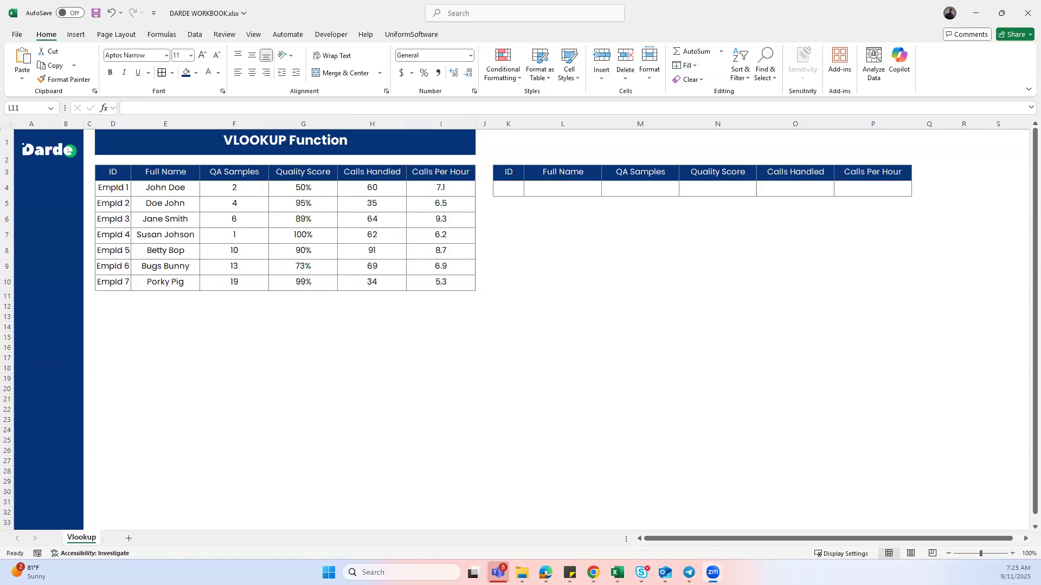
{"action": "left_click", "coordinate": [524, 231]}
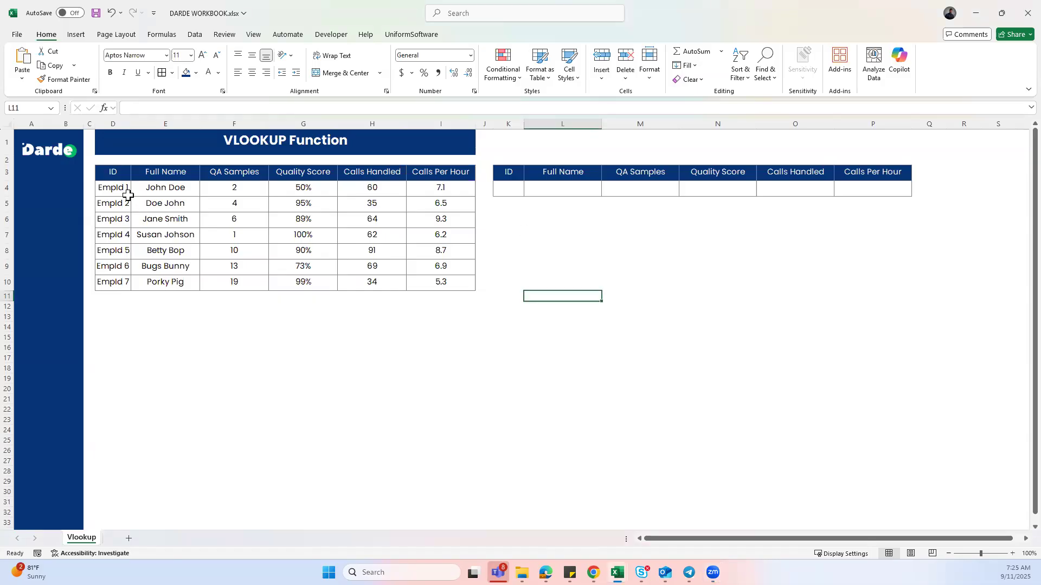
{"action": "left_click_drag", "start_coordinate": [107, 172], "coordinate": [431, 283]}
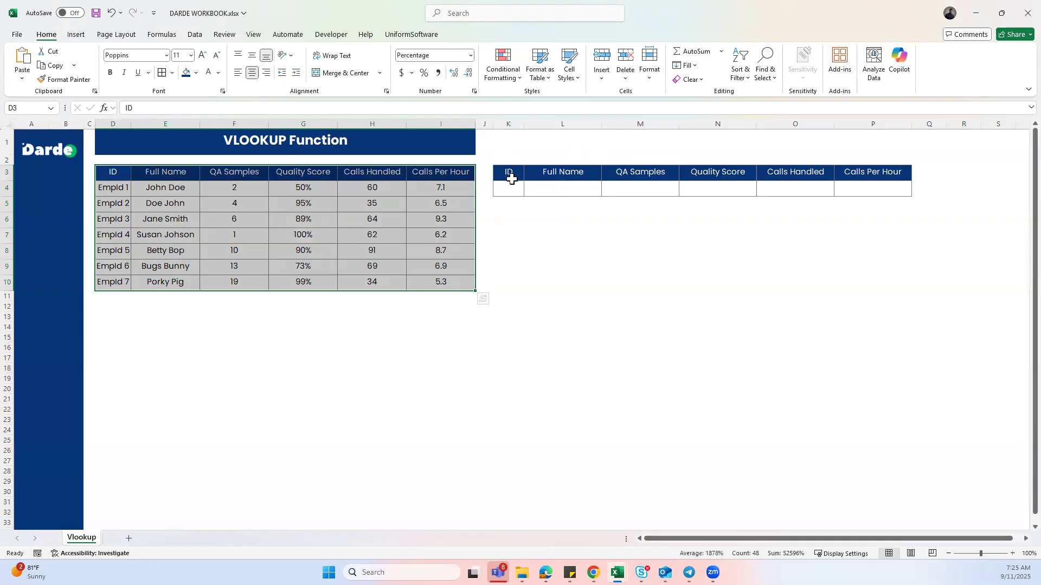
Step: Fill the empty ID cell K4 of the lookup table with yellow
{"action": "left_click", "coordinate": [511, 187]}
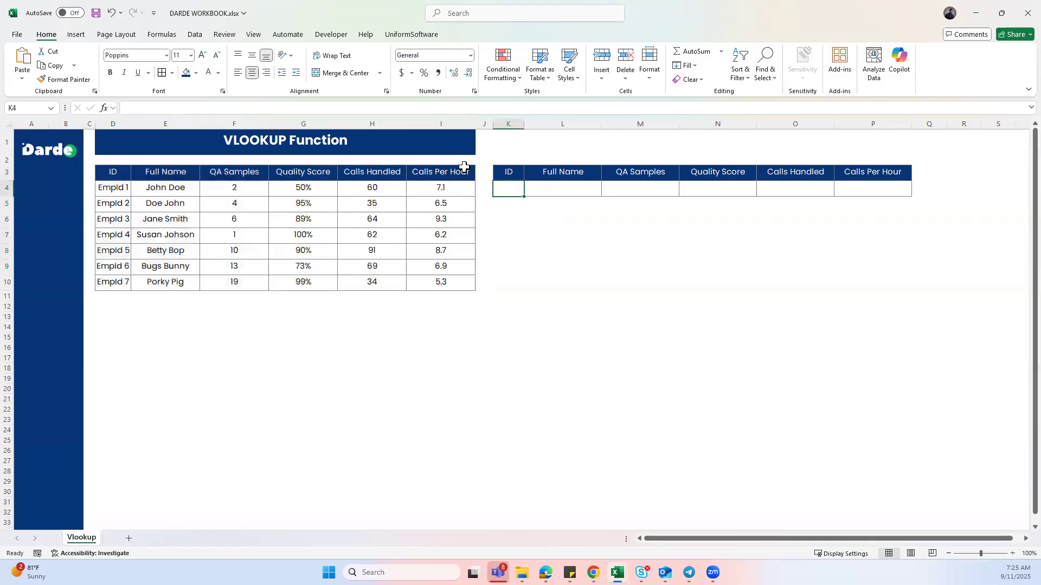
{"action": "left_click", "coordinate": [196, 73]}
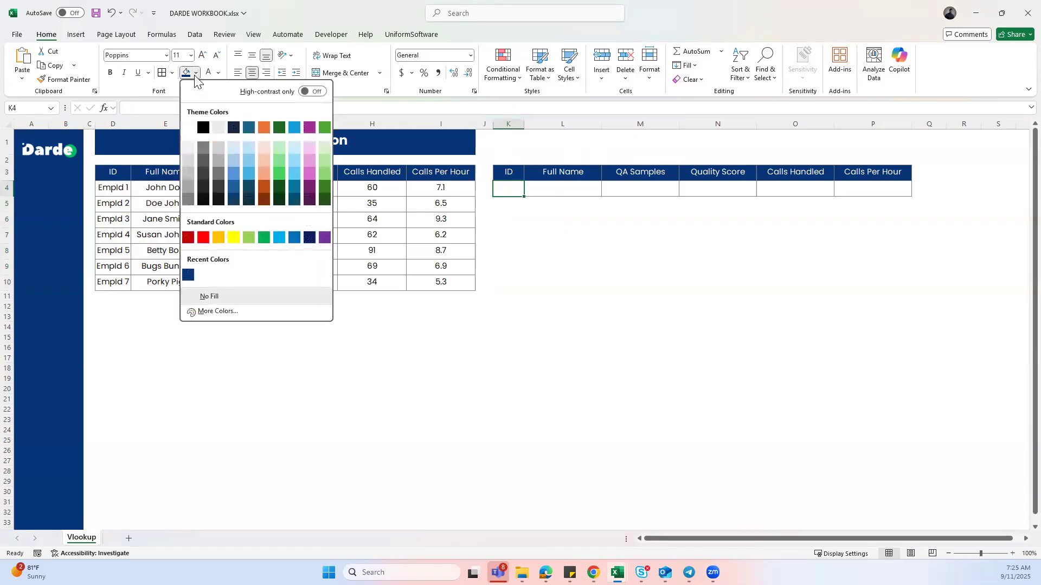
{"action": "left_click", "coordinate": [235, 237]}
{"action": "left_click", "coordinate": [567, 242]}
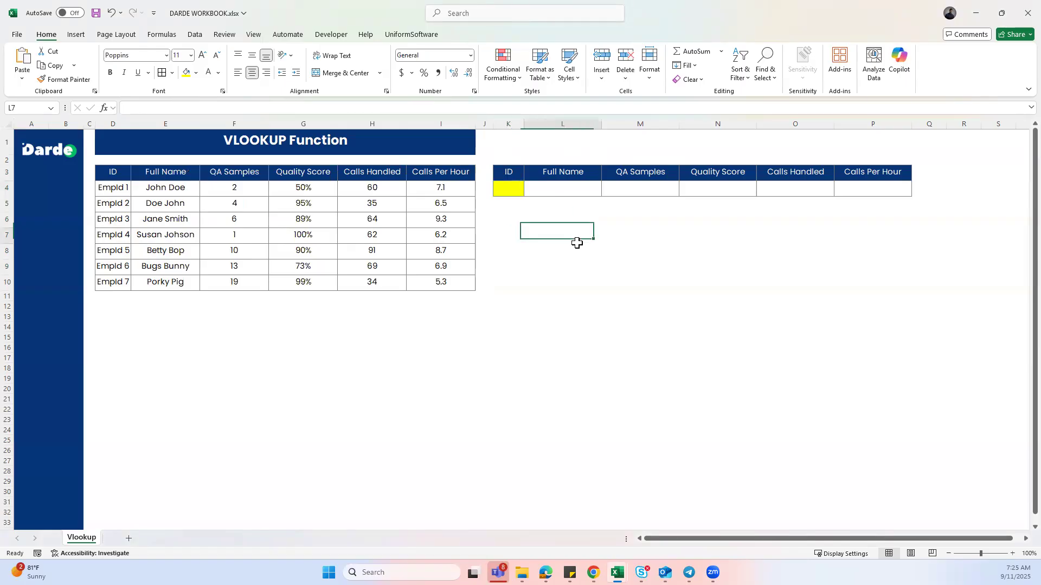
Step: Copy the first employee's ID from D4 into the yellow cell K4 without changing the cell's fill
{"action": "left_click", "coordinate": [557, 190]}
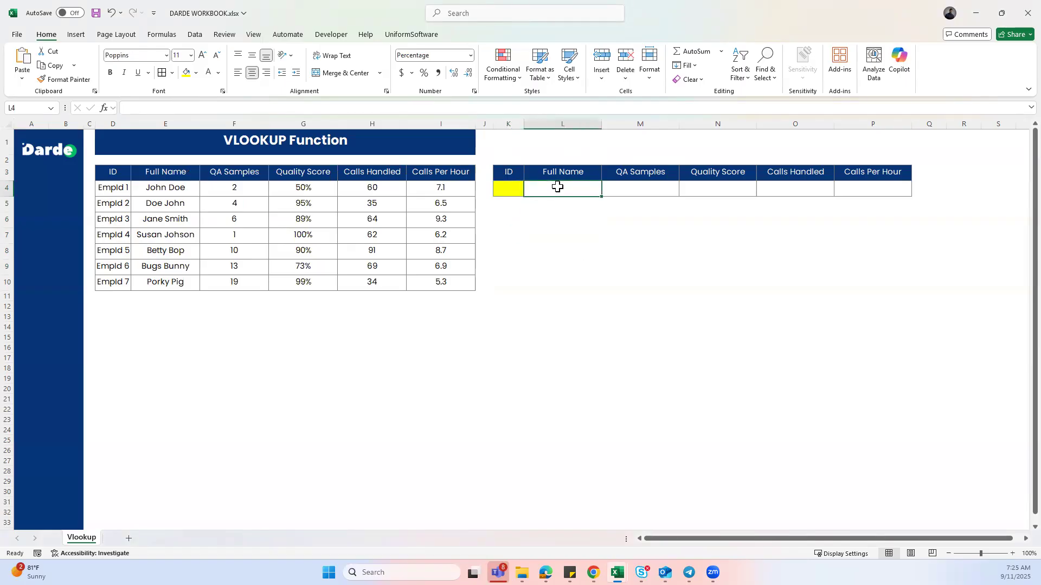
{"action": "left_click", "coordinate": [115, 190]}
{"action": "key", "text": "ctrl+c"}
{"action": "left_click", "coordinate": [500, 192]}
{"action": "right_click", "coordinate": [500, 191]}
{"action": "left_click", "coordinate": [543, 265]}
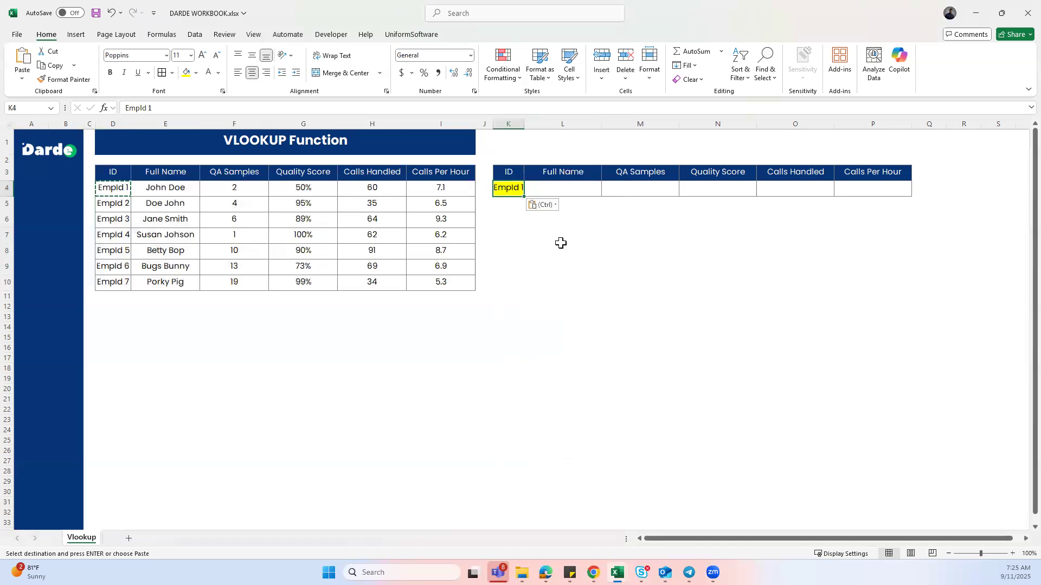
{"action": "left_click", "coordinate": [640, 235]}
Step: Start a VLOOKUP formula in Full Name cell L4 with the absolute reference $K$4 as its lookup value
{"action": "left_click", "coordinate": [551, 189]}
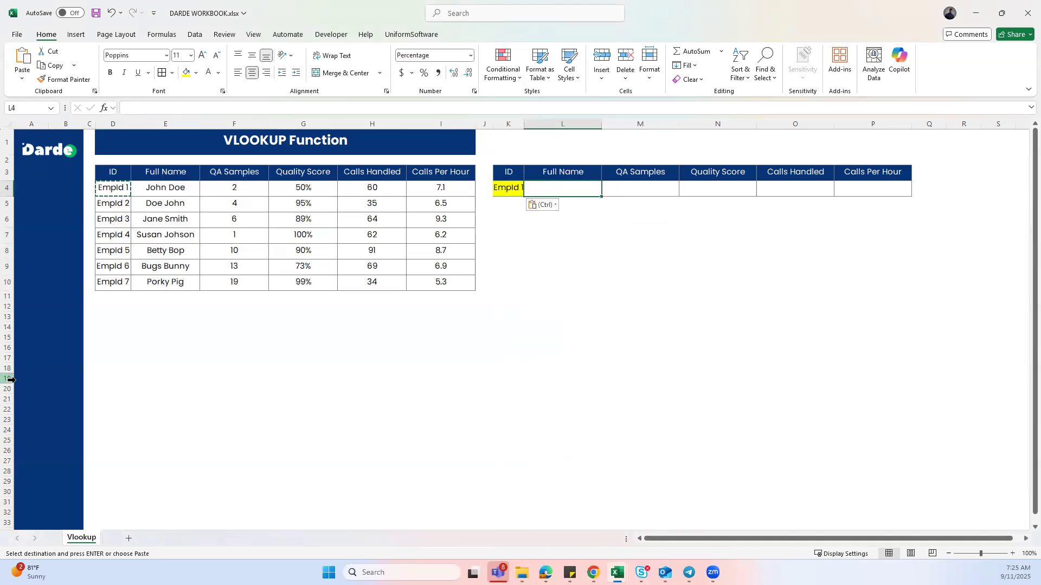
{"action": "type", "text": "=vlok"}
{"action": "key", "text": "BackSpace"}
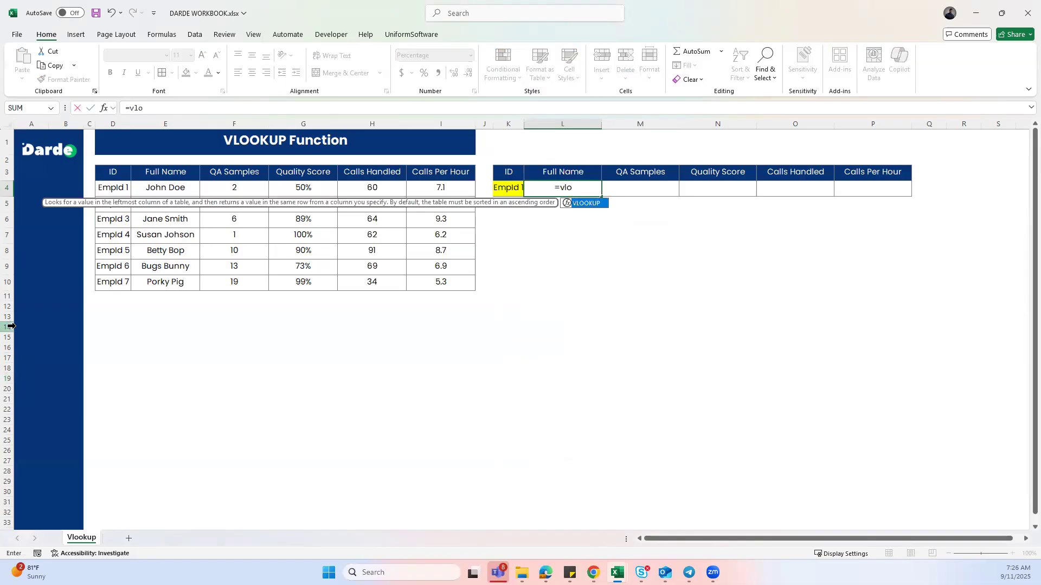
{"action": "double_click", "coordinate": [581, 204]}
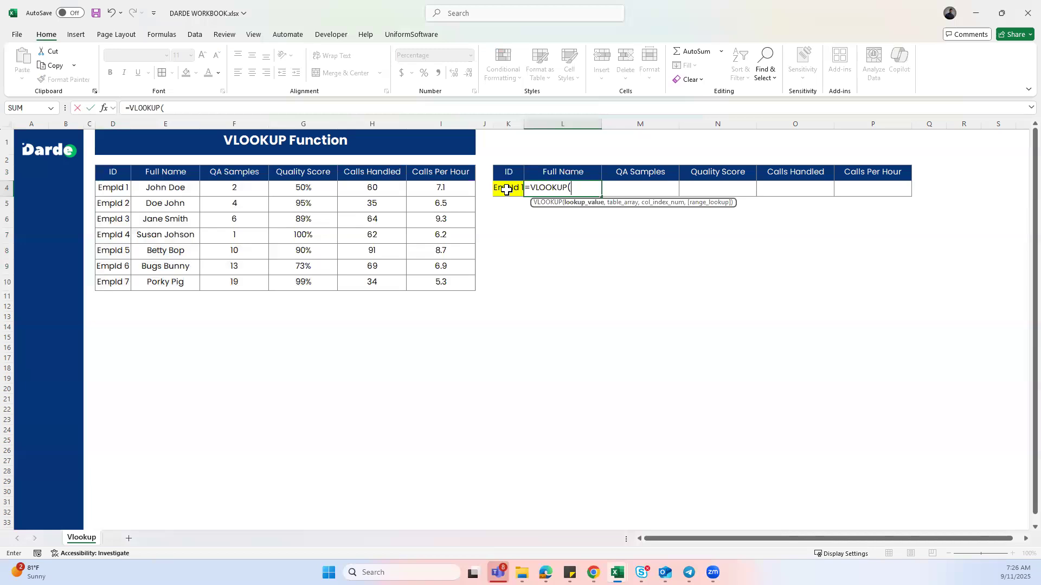
{"action": "left_click", "coordinate": [505, 188]}
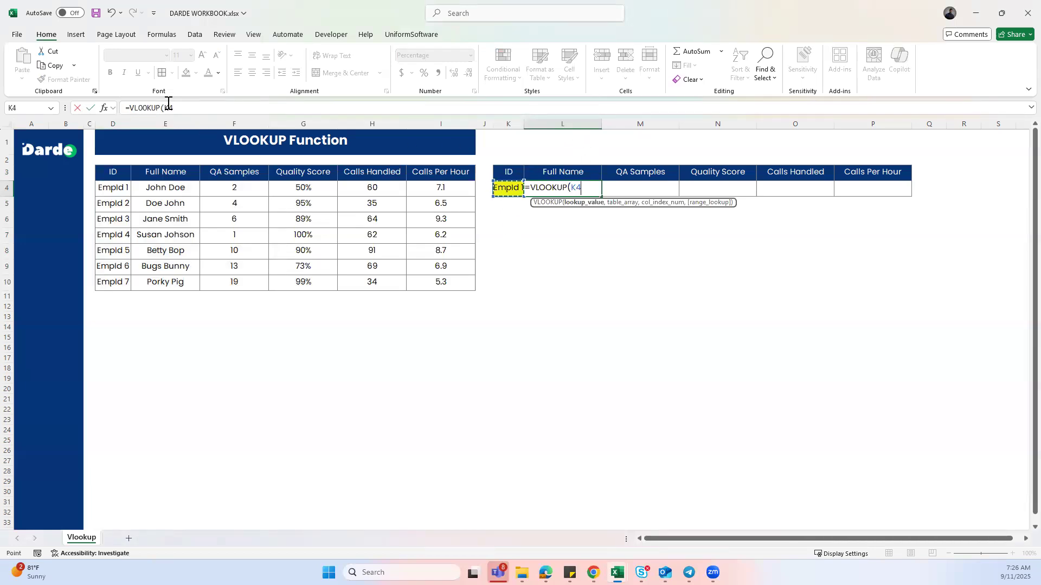
{"action": "left_click", "coordinate": [176, 107]}
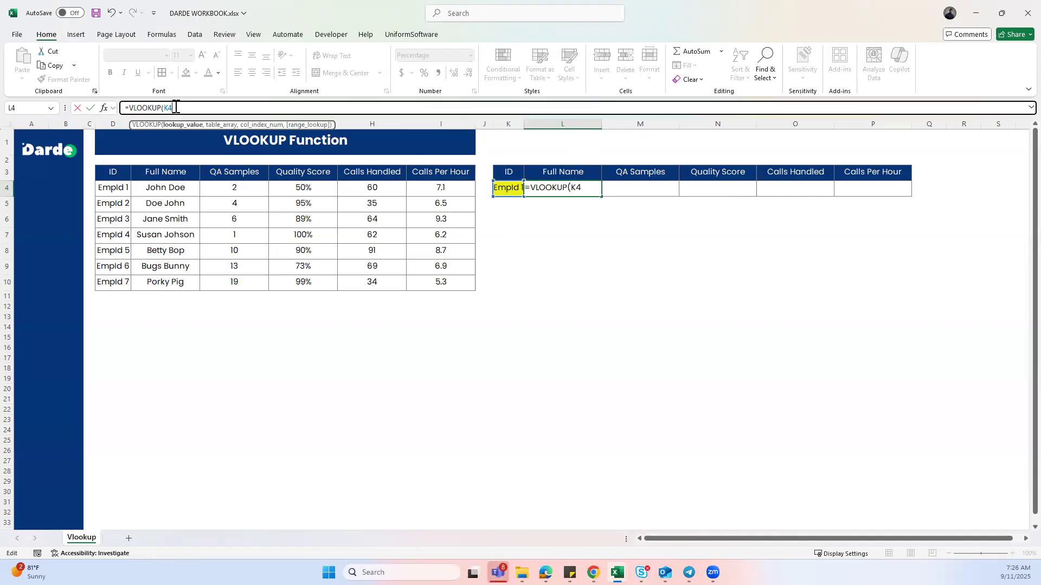
{"action": "key", "text": "F4"}
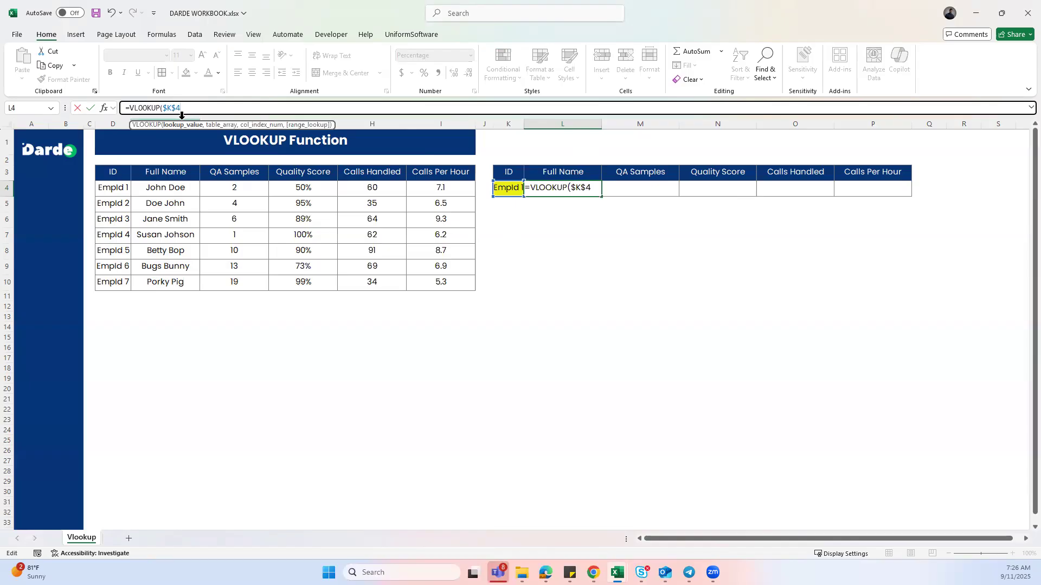
{"action": "type", "text": ","}
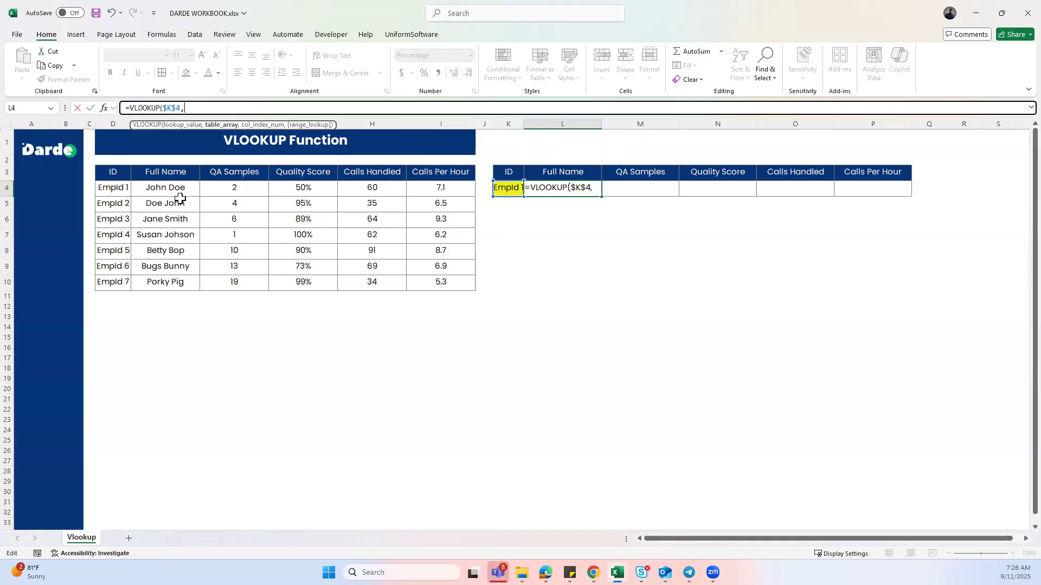
Step: Add the whole employee table, headers included, as the formula's table array with absolute references $D$3:$I$10
{"action": "left_click", "coordinate": [102, 171]}
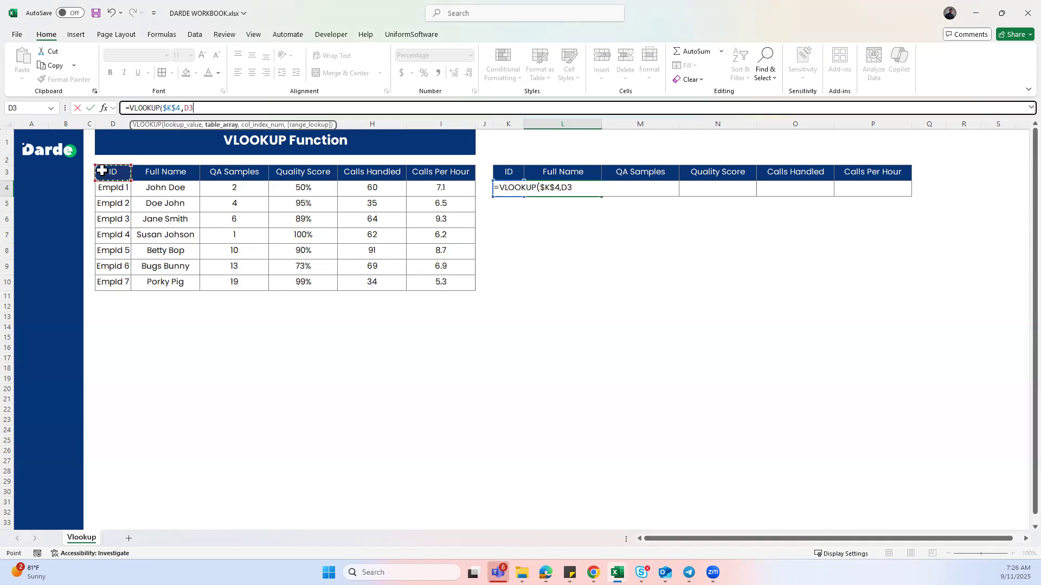
{"action": "left_click_drag", "start_coordinate": [102, 171], "coordinate": [430, 281]}
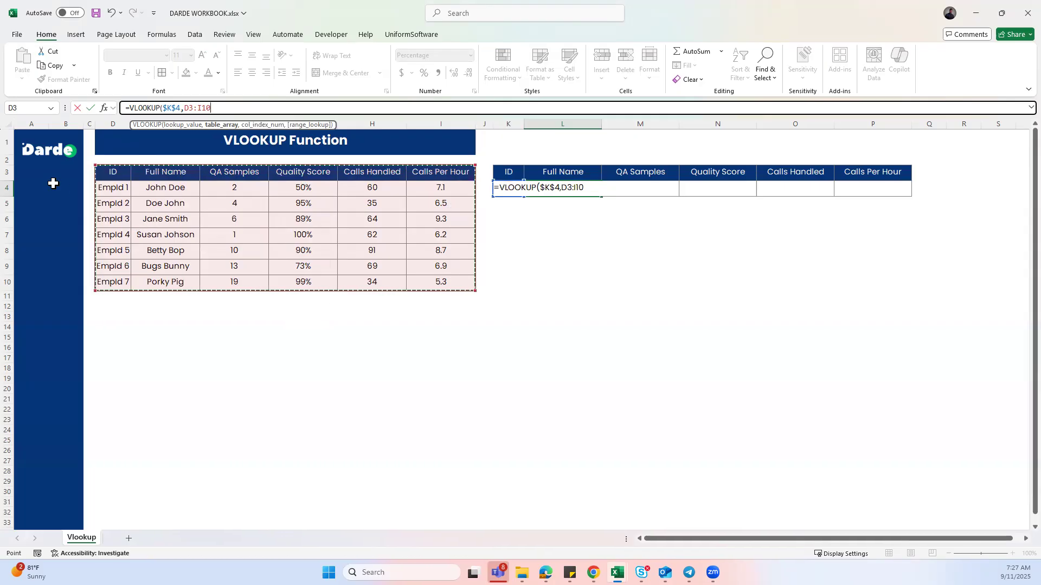
{"action": "left_click", "coordinate": [197, 108]}
{"action": "key", "text": "F4"}
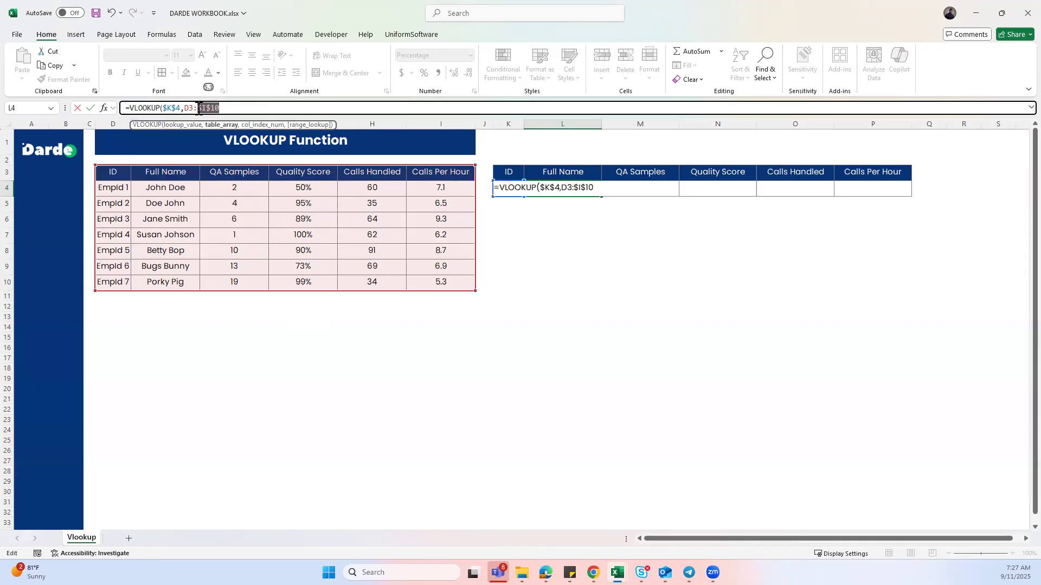
{"action": "left_click", "coordinate": [187, 107]}
{"action": "key", "text": "F4"}
{"action": "left_click", "coordinate": [242, 110]}
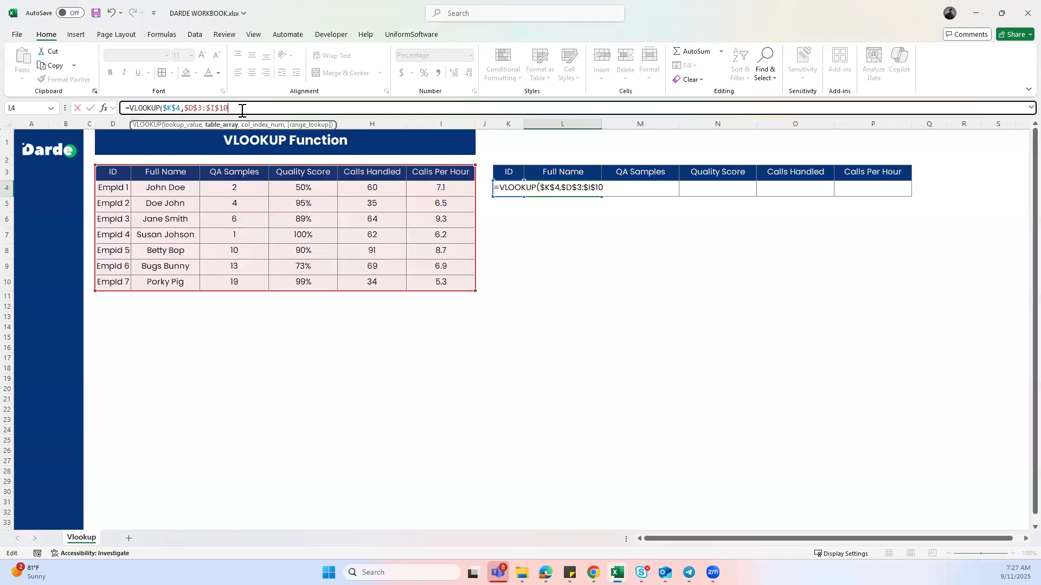
Step: Complete the Full Name lookup with column index 2 and an exact match (FALSE)
{"action": "type", "text": ","}
{"action": "type", "text": ",2,"}
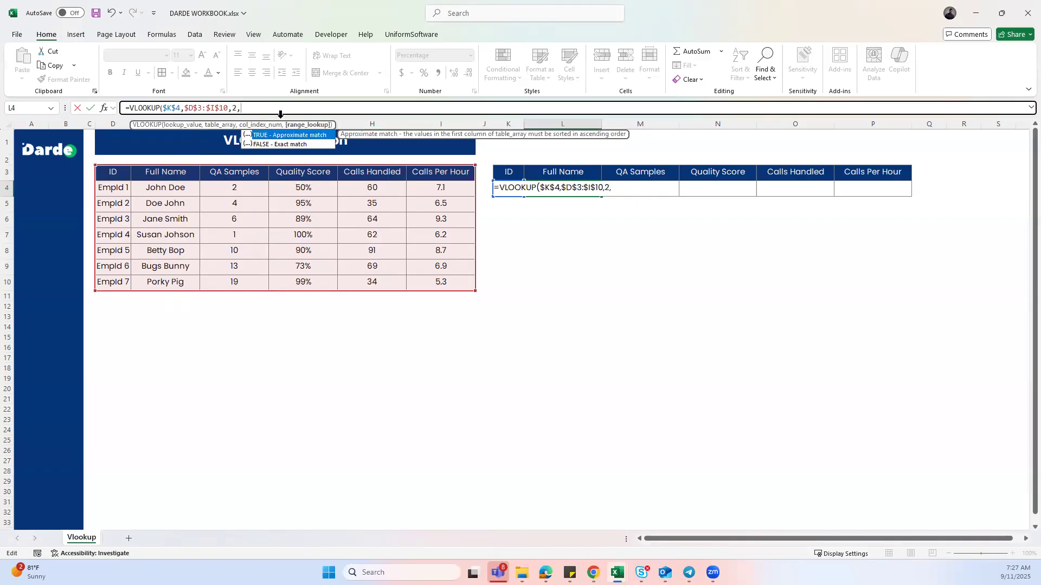
{"action": "double_click", "coordinate": [278, 144]}
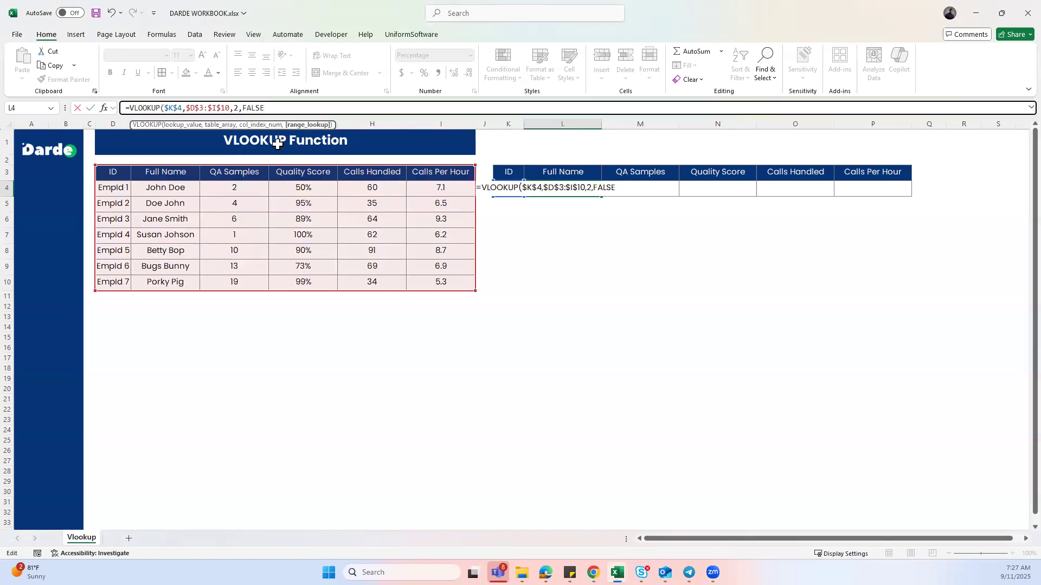
{"action": "key", "text": "Return"}
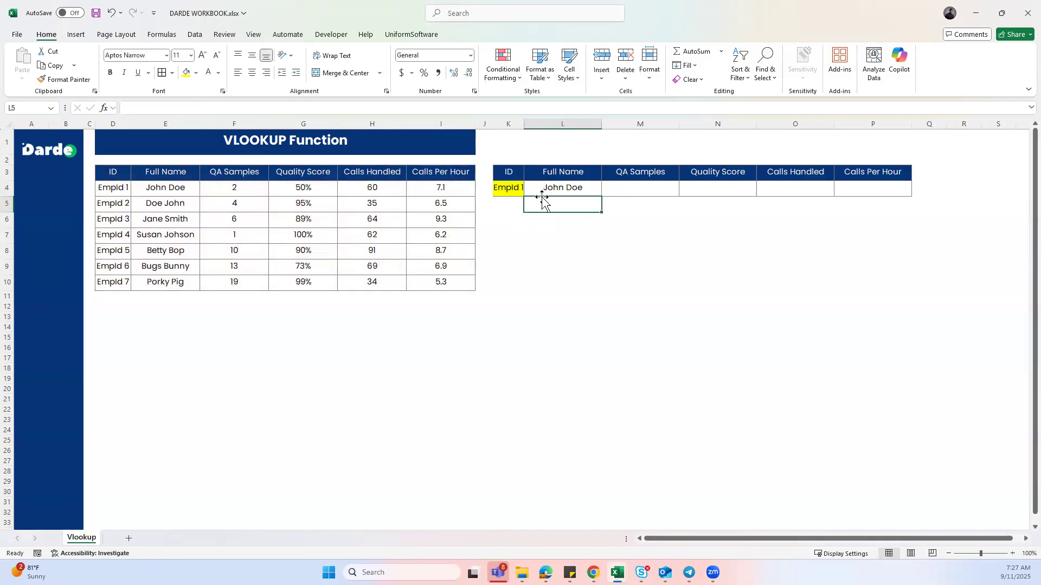
Step: Copy the Full Name lookup formula from L4 across the QA Samples to Calls Per Hour cells, M4:P4
{"action": "left_click", "coordinate": [574, 188]}
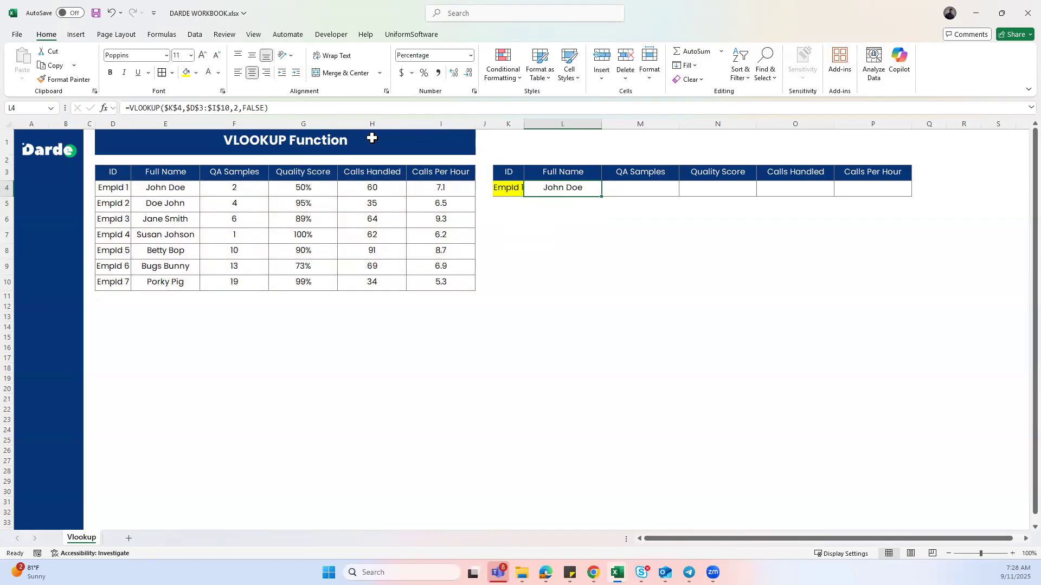
{"action": "left_click", "coordinate": [174, 107]}
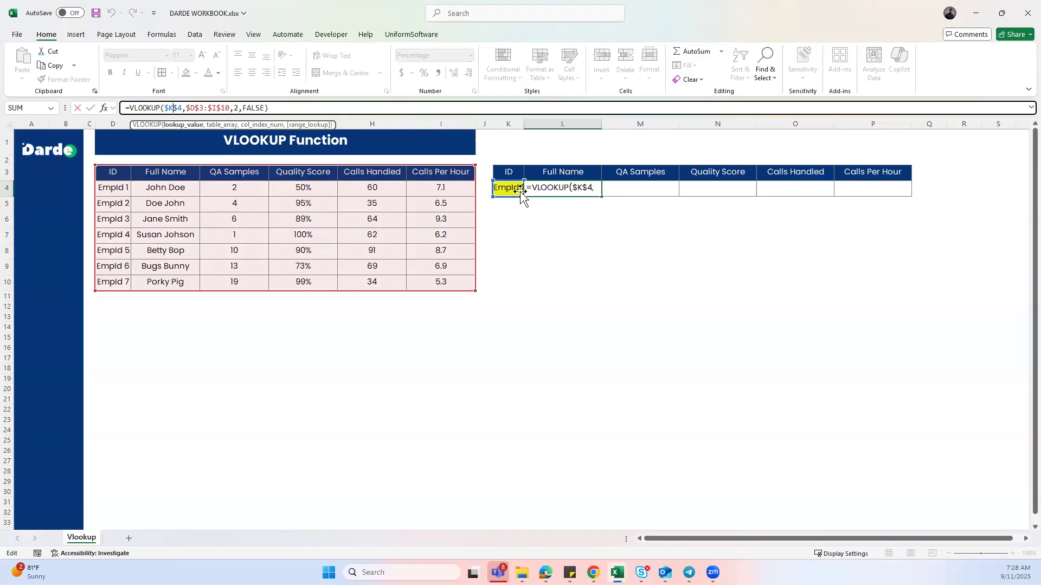
{"action": "key", "text": "Escape"}
{"action": "key", "text": "ctrl+c"}
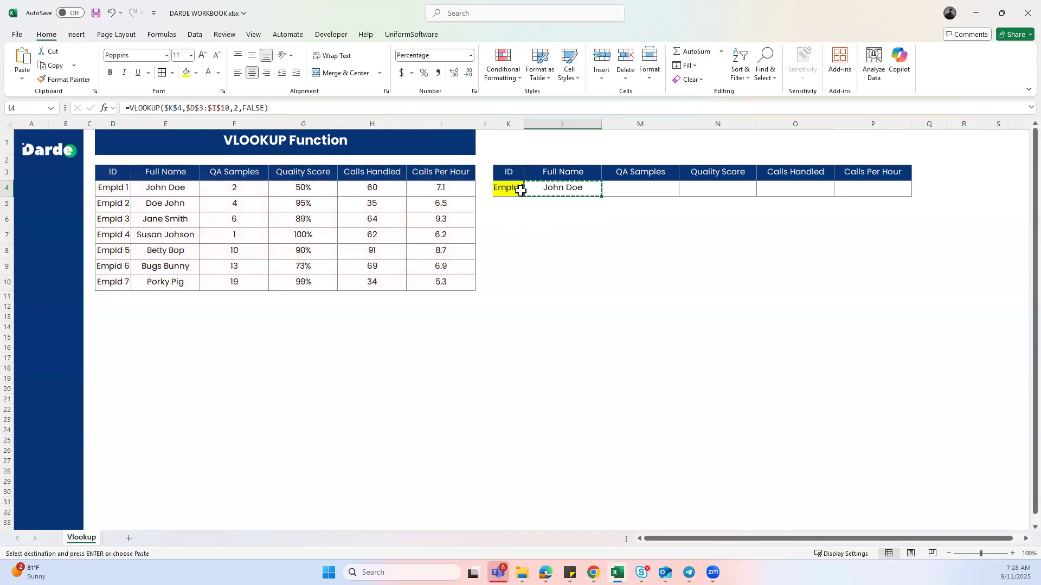
{"action": "key", "text": "Right"}
{"action": "key", "text": "shift+Right"}
{"action": "key", "text": "shift+Right"}
{"action": "key", "text": "shift+Right"}
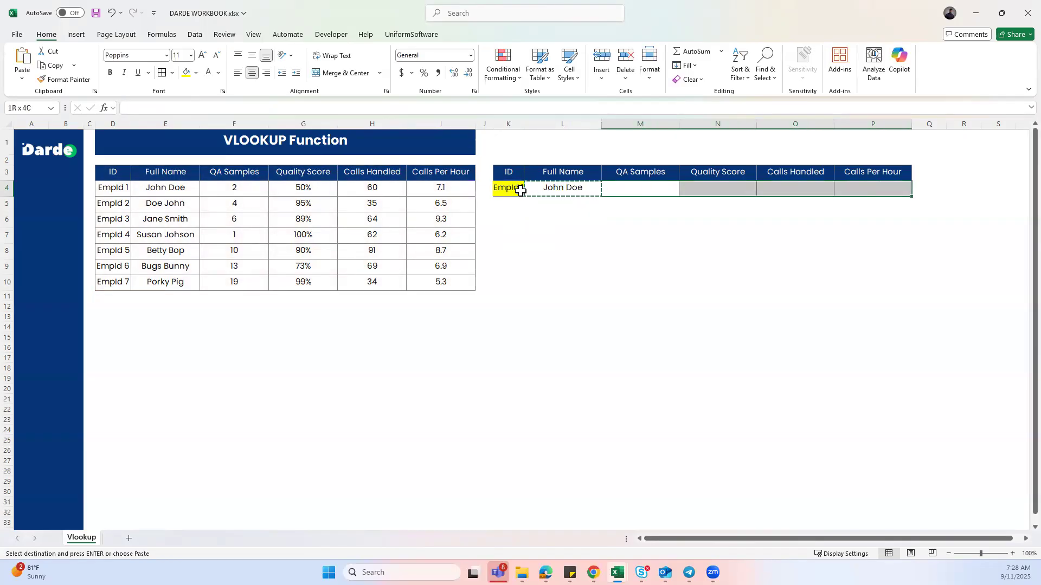
{"action": "key", "text": "ctrl+v"}
Step: Set the column index of the QA Samples lookup in M4 to 3
{"action": "key", "text": "shift+Left"}
{"action": "key", "text": "shift+Left"}
{"action": "key", "text": "shift+Left"}
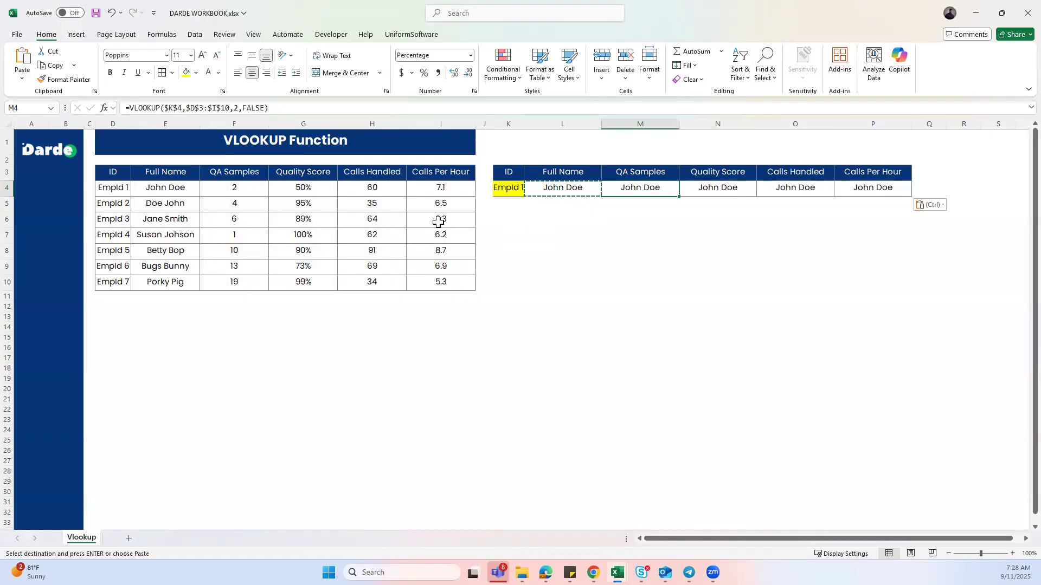
{"action": "left_click", "coordinate": [237, 109]}
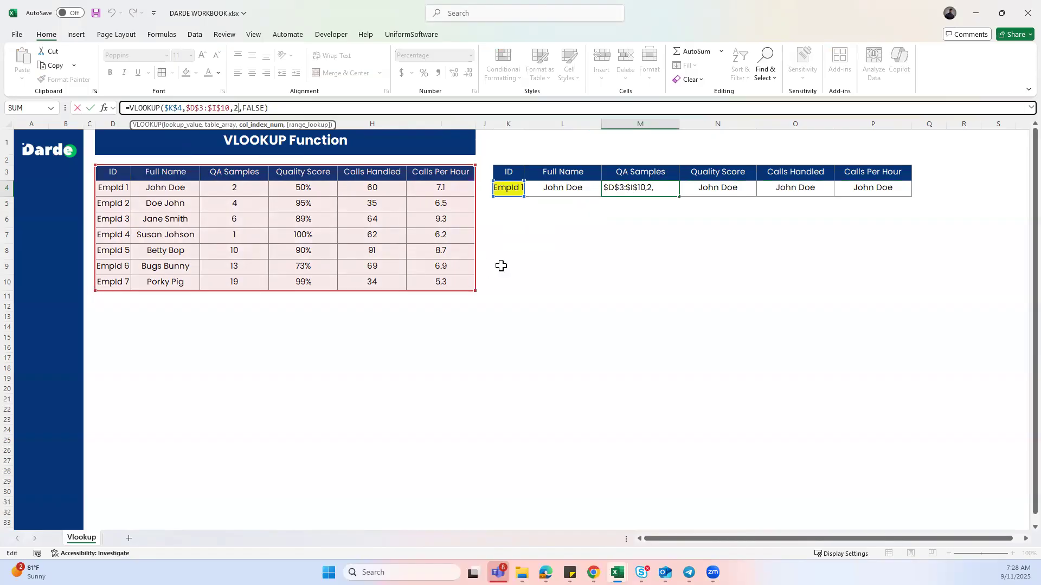
{"action": "key", "text": "BackSpace"}
{"action": "type", "text": "3"}
{"action": "key", "text": "Return"}
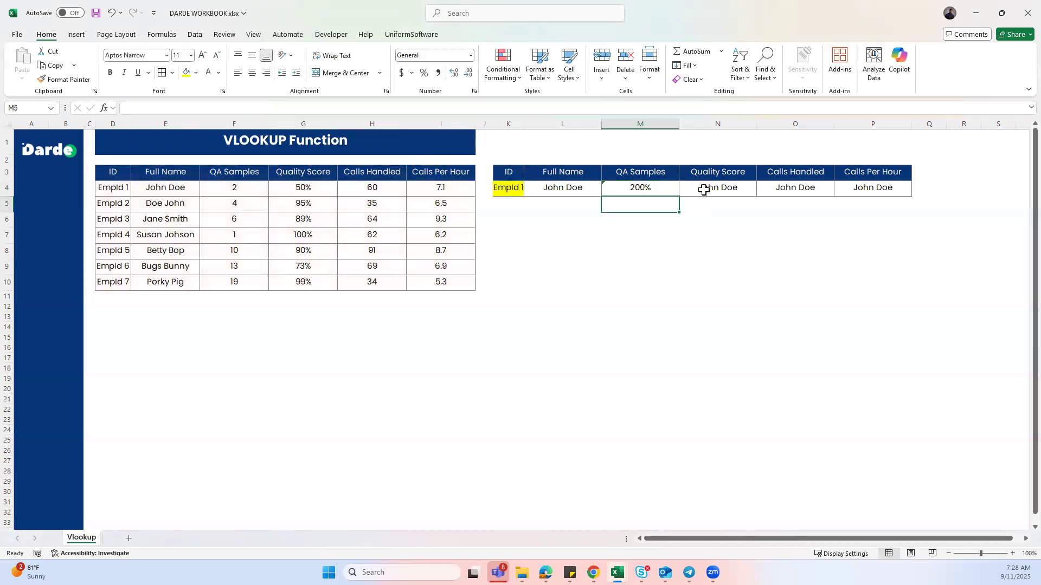
Step: Apply the General number format to the QA Samples result in M4
{"action": "left_click", "coordinate": [663, 187]}
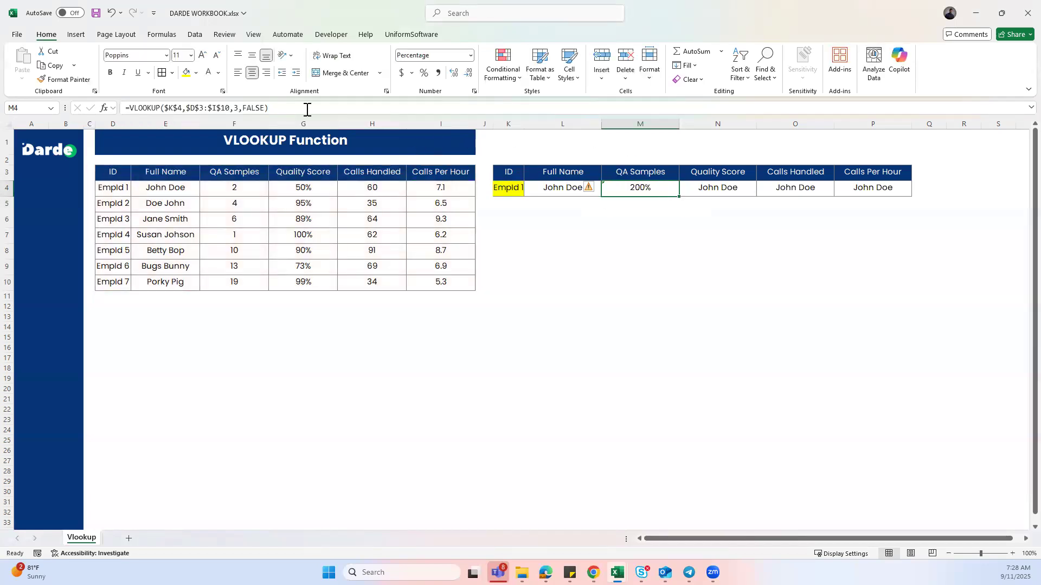
{"action": "left_click", "coordinate": [472, 55]}
{"action": "left_click", "coordinate": [425, 72]}
Step: Set the column index of the Quality Score lookup in N4 to 4
{"action": "left_click", "coordinate": [705, 184]}
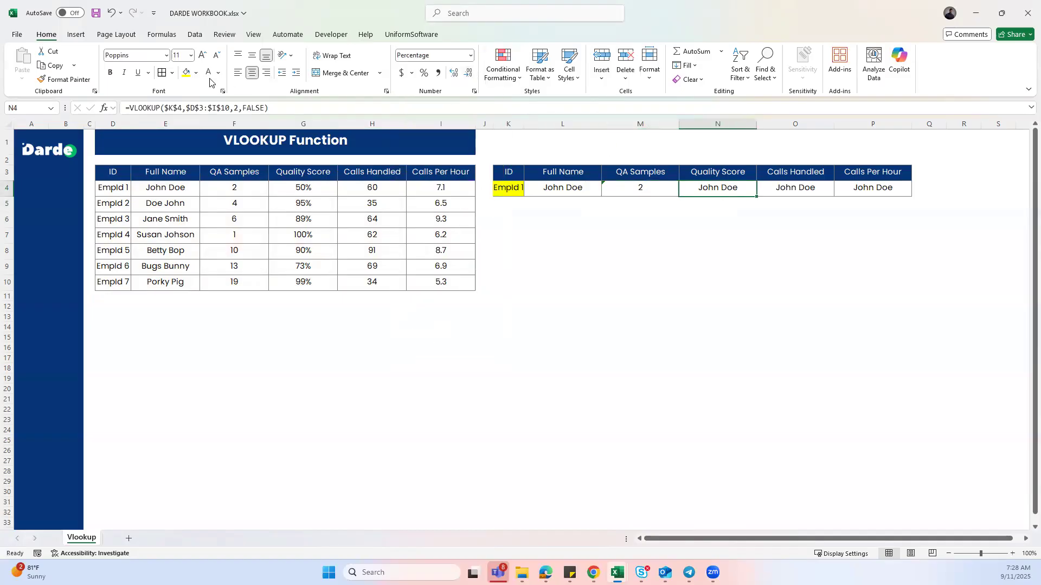
{"action": "left_click", "coordinate": [238, 108]}
{"action": "key", "text": "BackSpace"}
{"action": "type", "text": "4"}
{"action": "key", "text": "Return"}
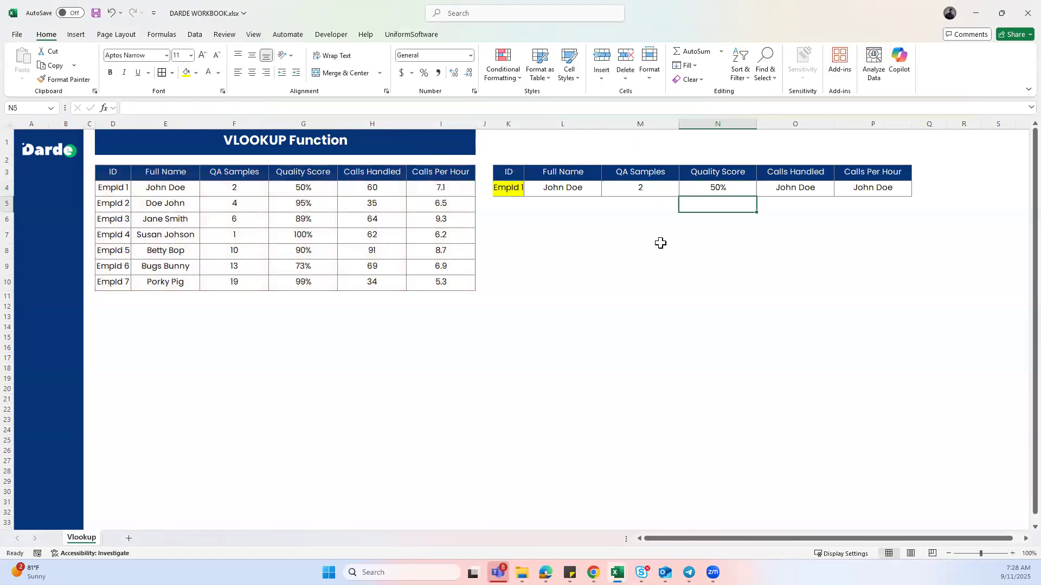
Step: Set the column index of the Calls Handled lookup in O4 to 5
{"action": "left_click", "coordinate": [801, 183]}
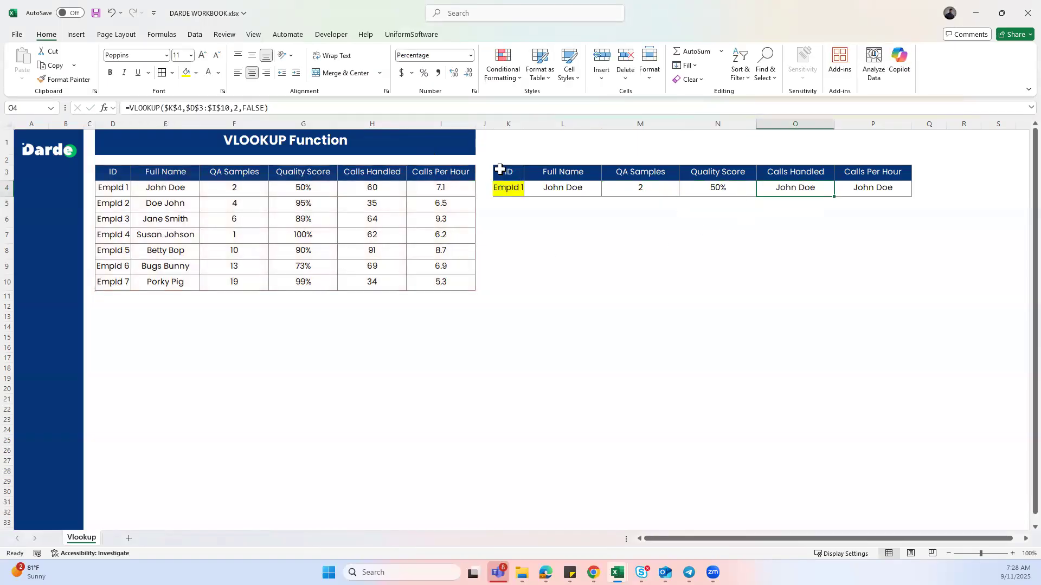
{"action": "left_click", "coordinate": [237, 111]}
{"action": "key", "text": "Delete"}
{"action": "type", "text": "5"}
{"action": "key", "text": "Tab"}
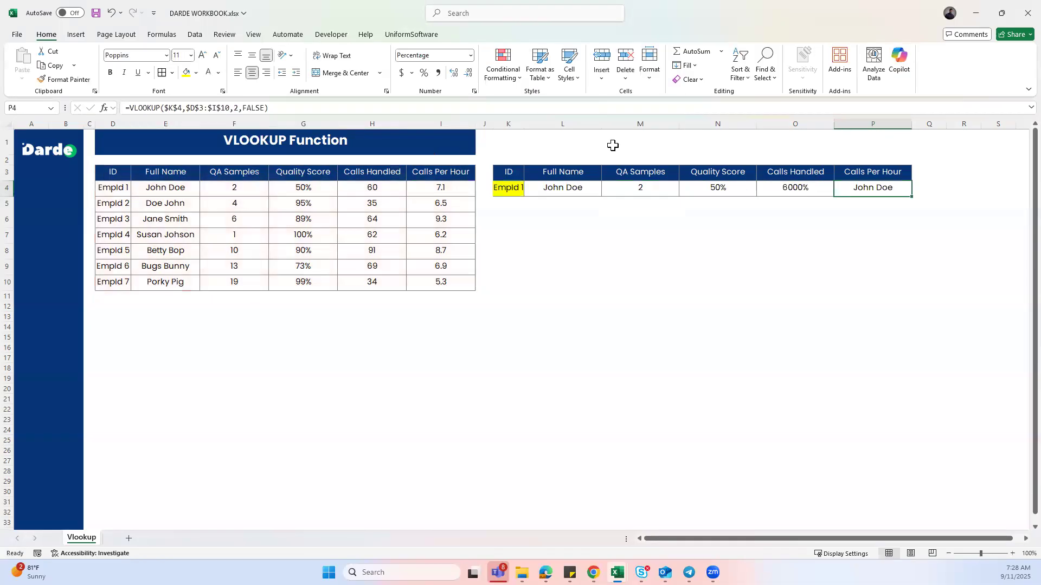
Step: Set the column index of the Calls Per Hour lookup in P4 to 6
{"action": "left_click", "coordinate": [238, 108]}
{"action": "key", "text": "Delete"}
{"action": "type", "text": "6"}
{"action": "key", "text": "Return"}
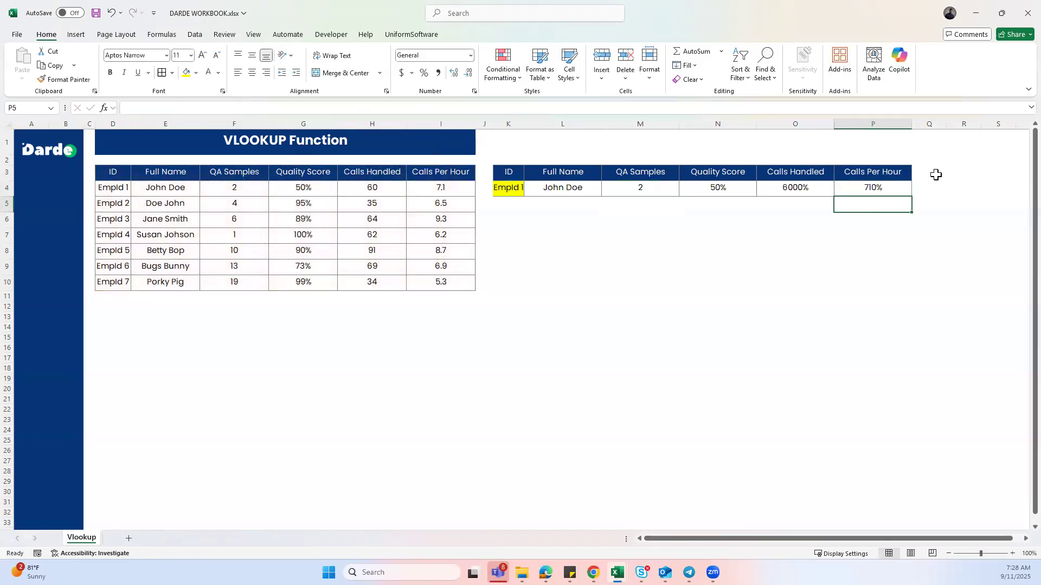
Step: Apply the General number format to the Calls Per Hour result in P4 and copy that formatting to Calls Handled in O4
{"action": "left_click", "coordinate": [871, 185]}
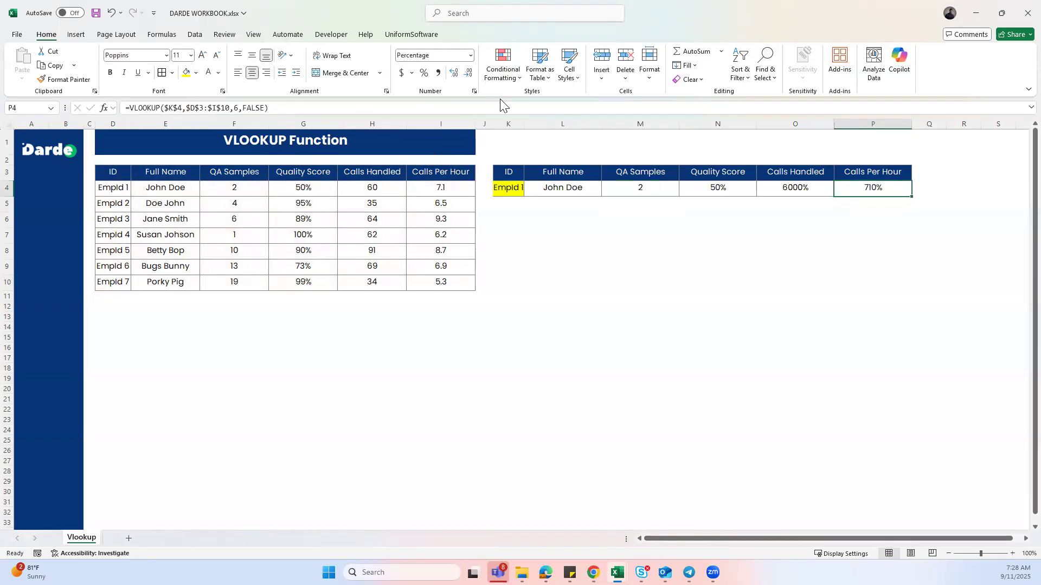
{"action": "left_click", "coordinate": [471, 57]}
{"action": "left_click", "coordinate": [455, 81]}
{"action": "left_click", "coordinate": [64, 79]}
{"action": "left_click", "coordinate": [795, 188]}
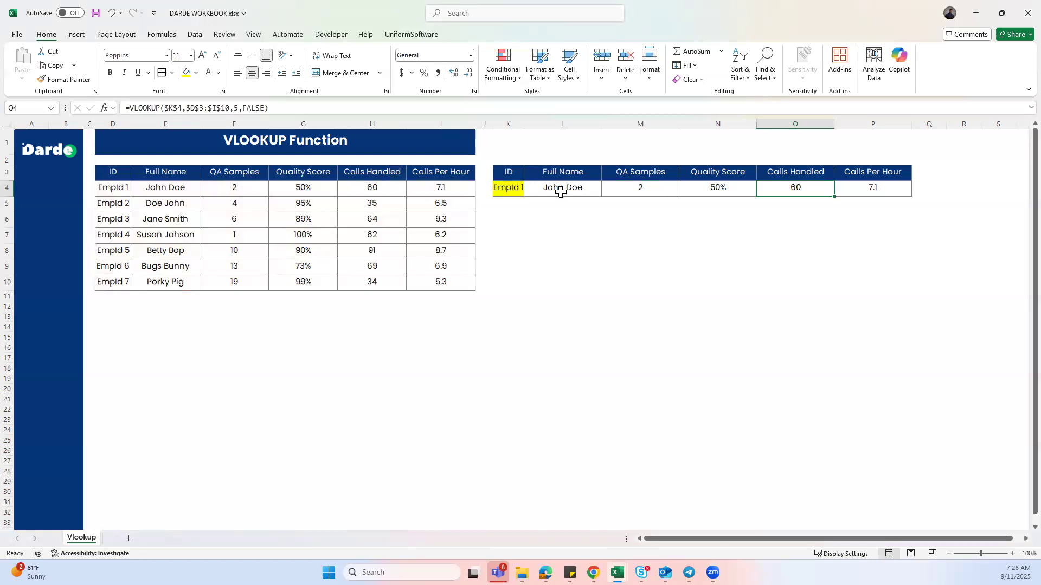
Step: Widen column K slightly and add list data validation to the ID cell K4 with the source =$D$4:$D$10
{"action": "left_click_drag", "start_coordinate": [525, 129], "coordinate": [536, 131]}
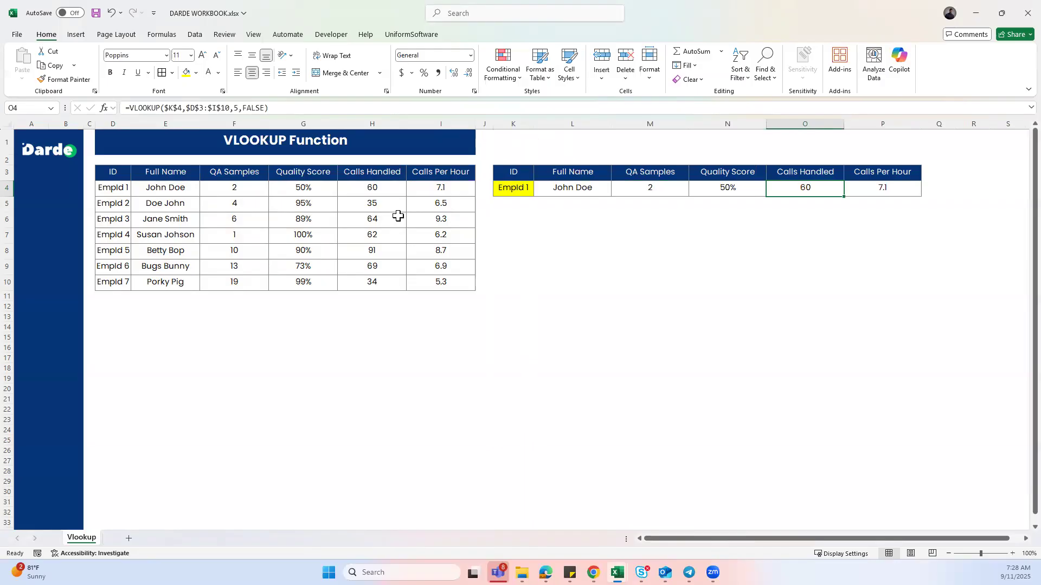
{"action": "left_click", "coordinate": [524, 189]}
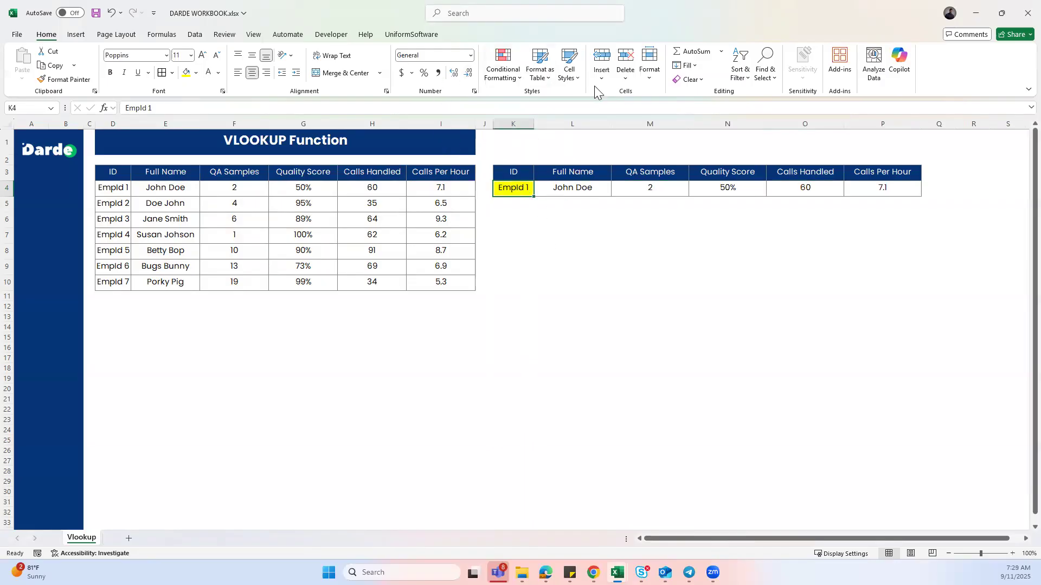
{"action": "left_click", "coordinate": [194, 36]}
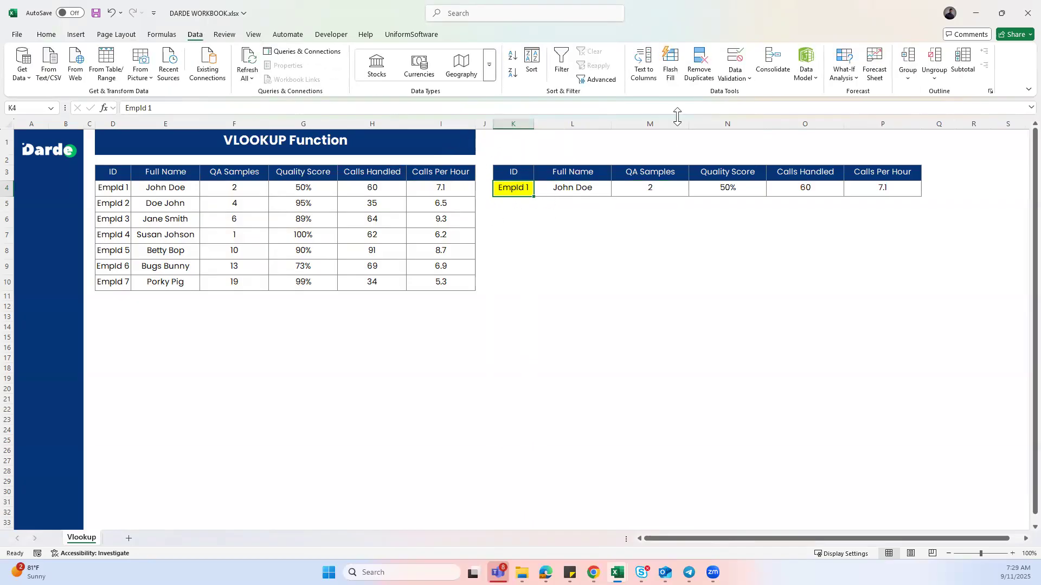
{"action": "left_click", "coordinate": [748, 79]}
{"action": "left_click", "coordinate": [757, 98]}
{"action": "left_click", "coordinate": [399, 151]}
{"action": "left_click", "coordinate": [375, 184]}
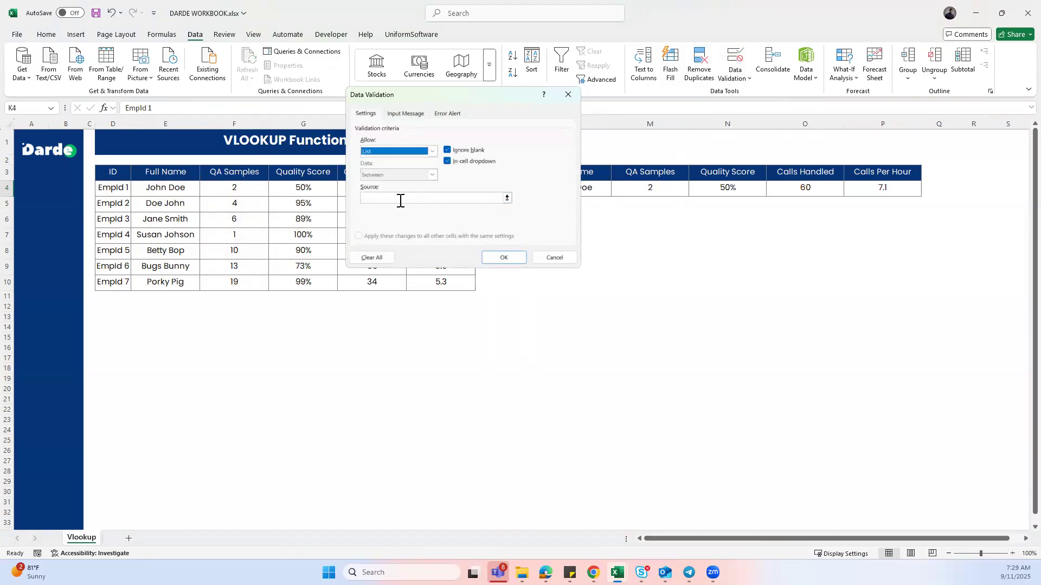
{"action": "left_click", "coordinate": [399, 199]}
{"action": "left_click_drag", "start_coordinate": [117, 193], "coordinate": [119, 280]}
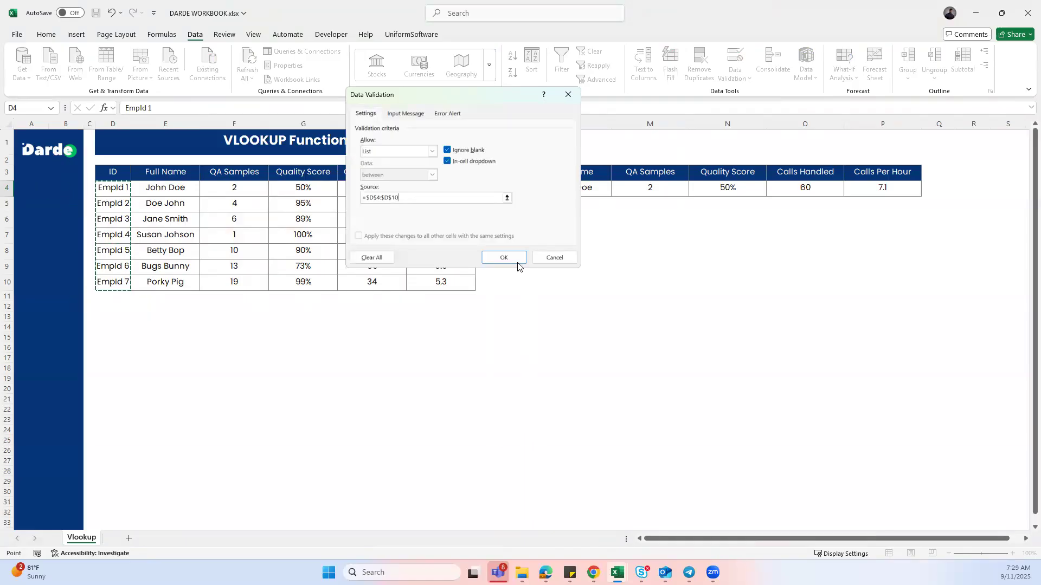
{"action": "left_click", "coordinate": [497, 259]}
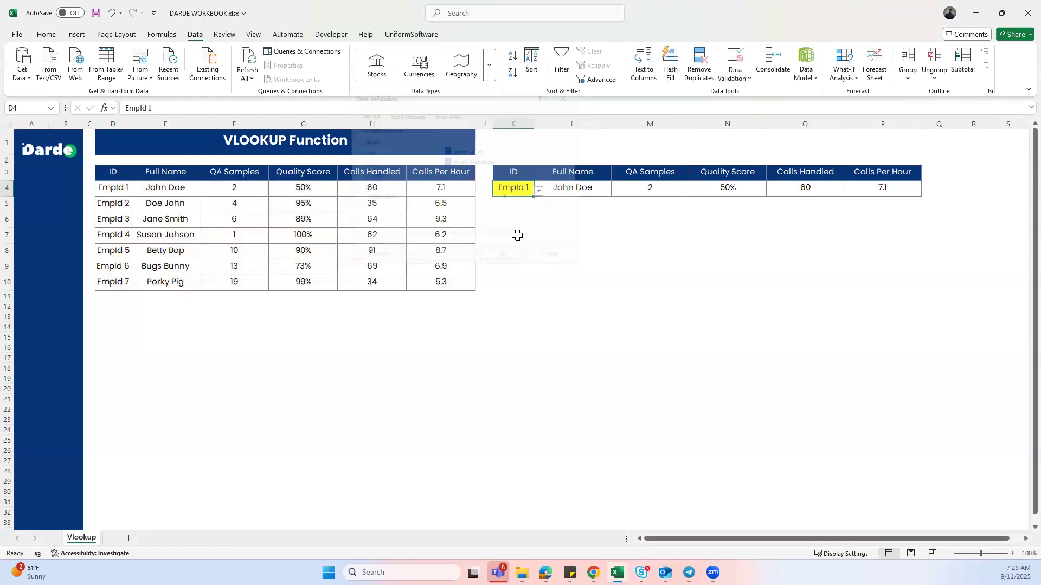
Step: Test the lookup row by choosing EmpId 2, EmpId 3, EmpId 4 and finally EmpId 6 from the list in K4
{"action": "left_click", "coordinate": [539, 191]}
{"action": "left_click", "coordinate": [522, 211]}
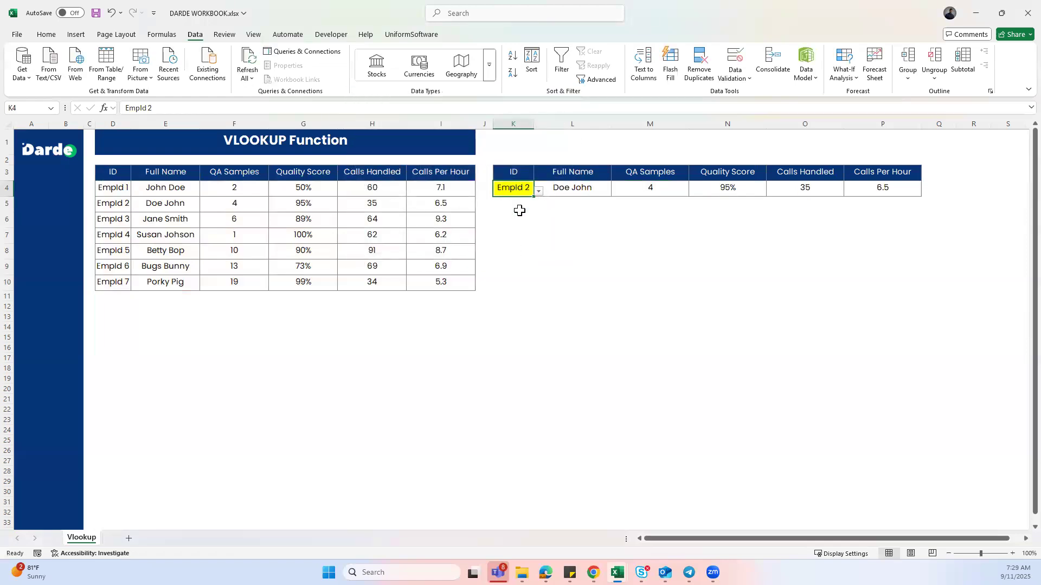
{"action": "left_click", "coordinate": [540, 192]}
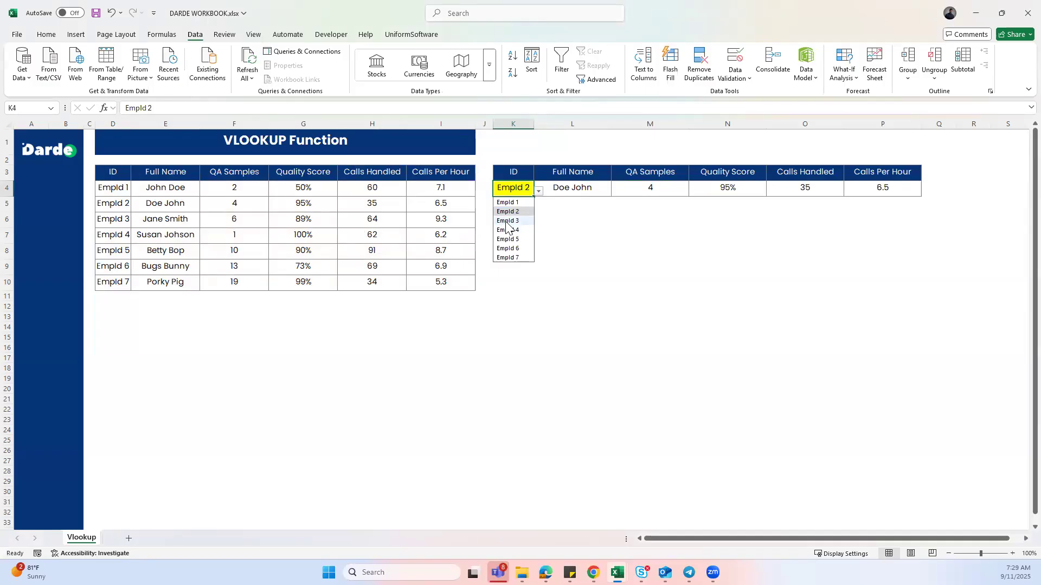
{"action": "left_click", "coordinate": [505, 220]}
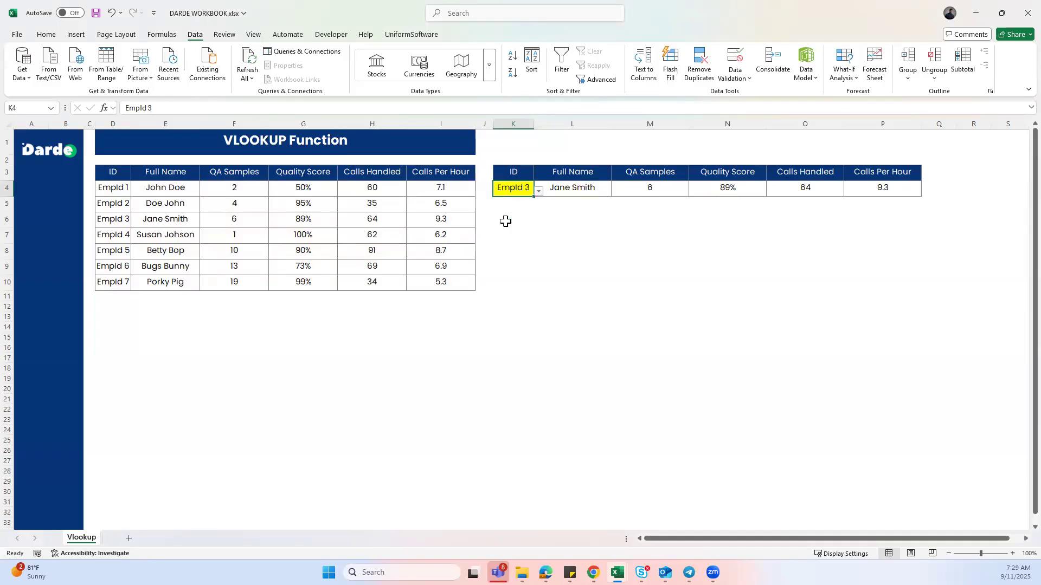
{"action": "left_click", "coordinate": [540, 192]}
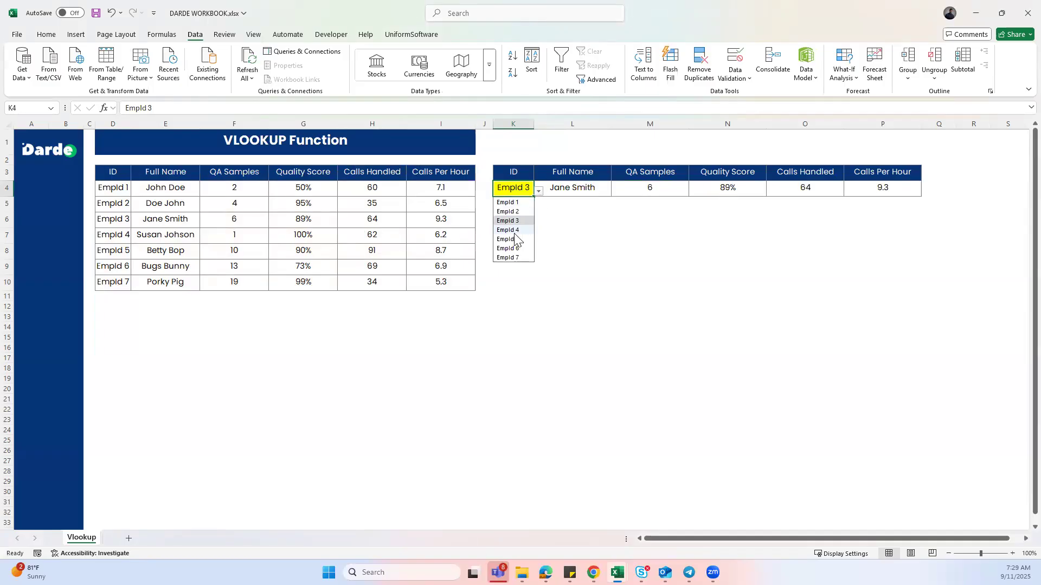
{"action": "left_click", "coordinate": [528, 225]}
{"action": "left_click", "coordinate": [539, 192]}
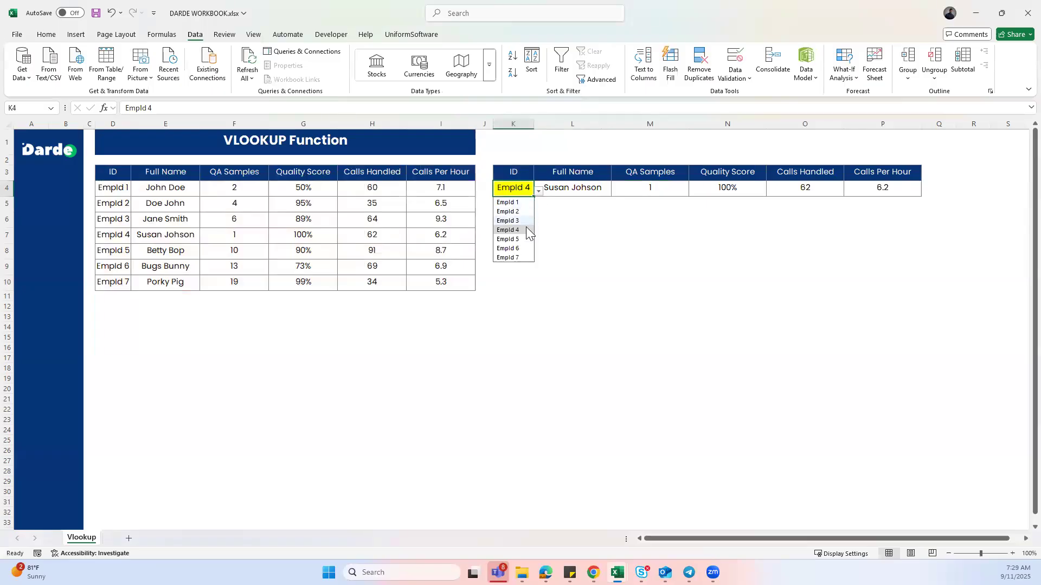
{"action": "left_click", "coordinate": [515, 249]}
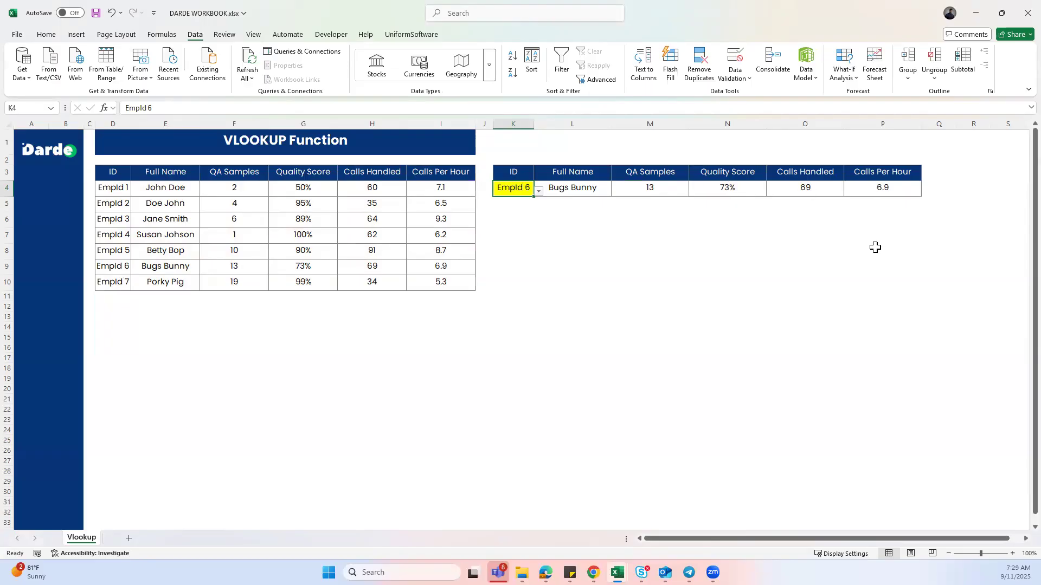
{"action": "left_click", "coordinate": [699, 249]}
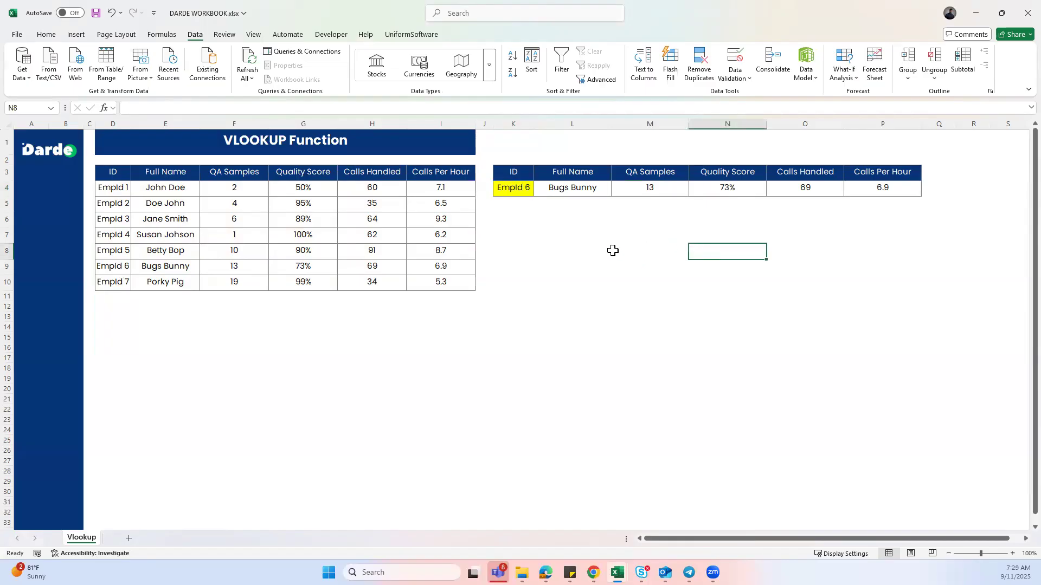
{"action": "left_click", "coordinate": [515, 216]}
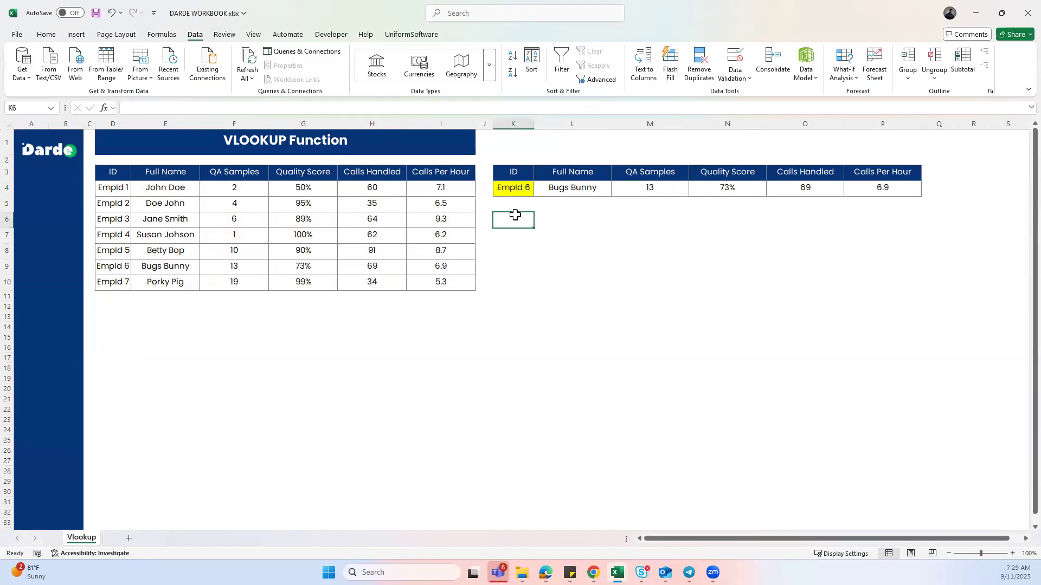
{"action": "type", "text": "="}
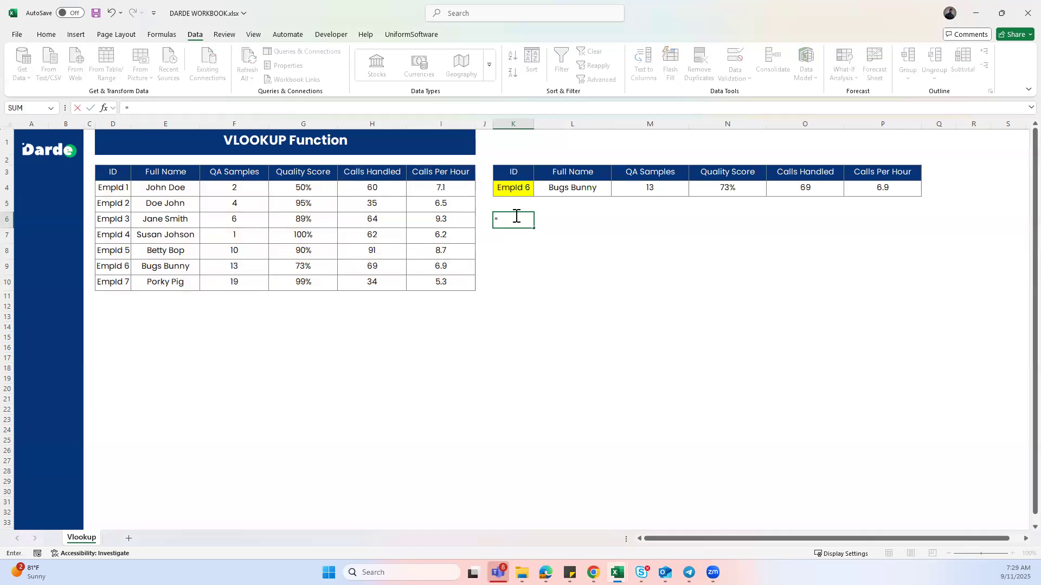
{"action": "type", "text": "vlo"}
{"action": "double_click", "coordinate": [524, 235]}
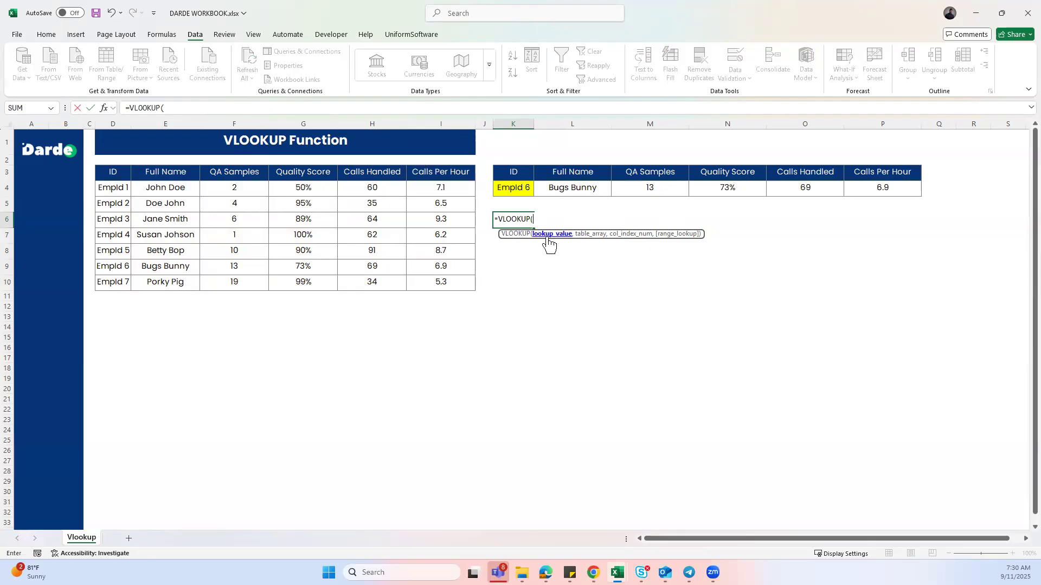
{"action": "left_click", "coordinate": [549, 279]}
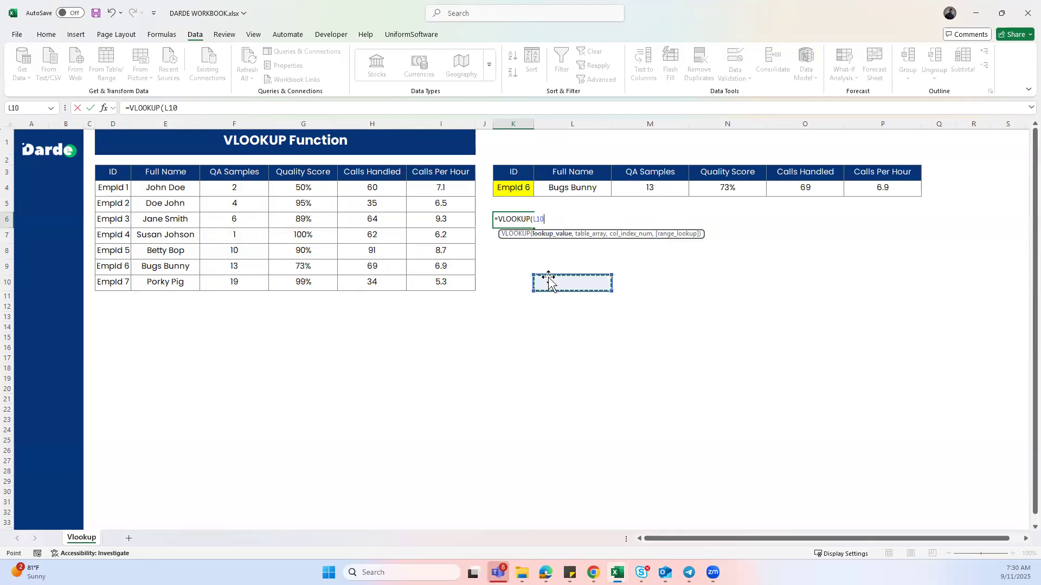
{"action": "key", "text": "Escape"}
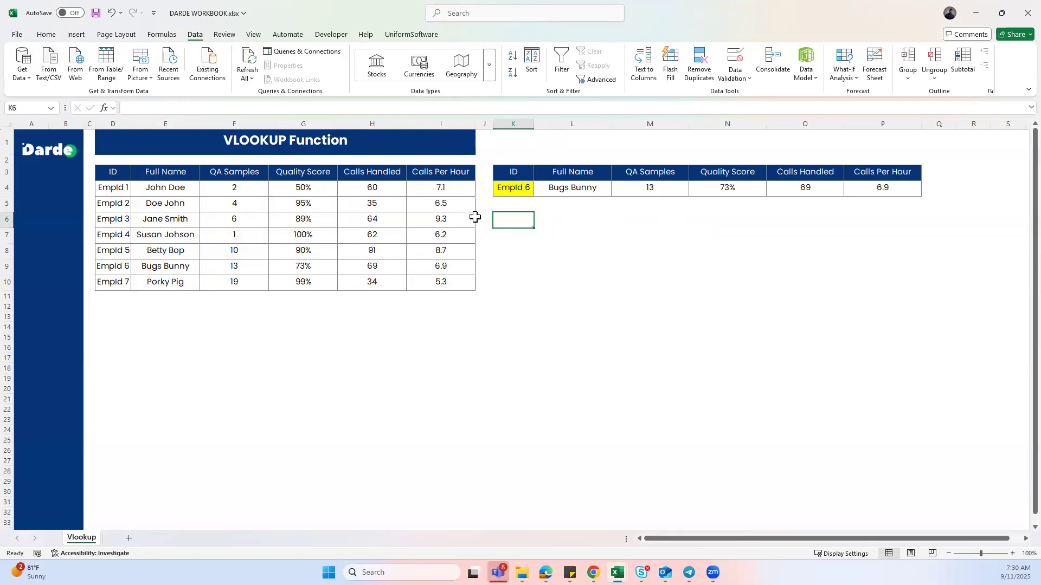